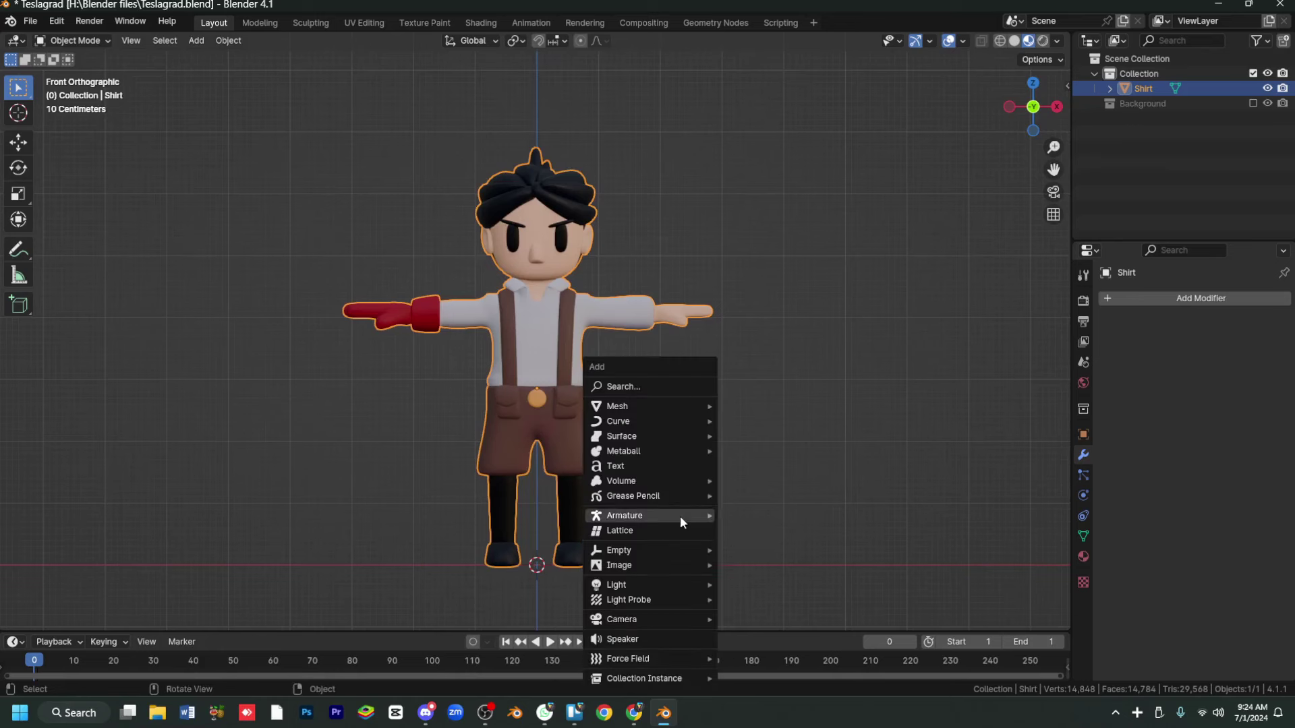
# Add a Human Meta-Rig and scale it down to fit inside the boy.
pyautogui.click(921, 574)
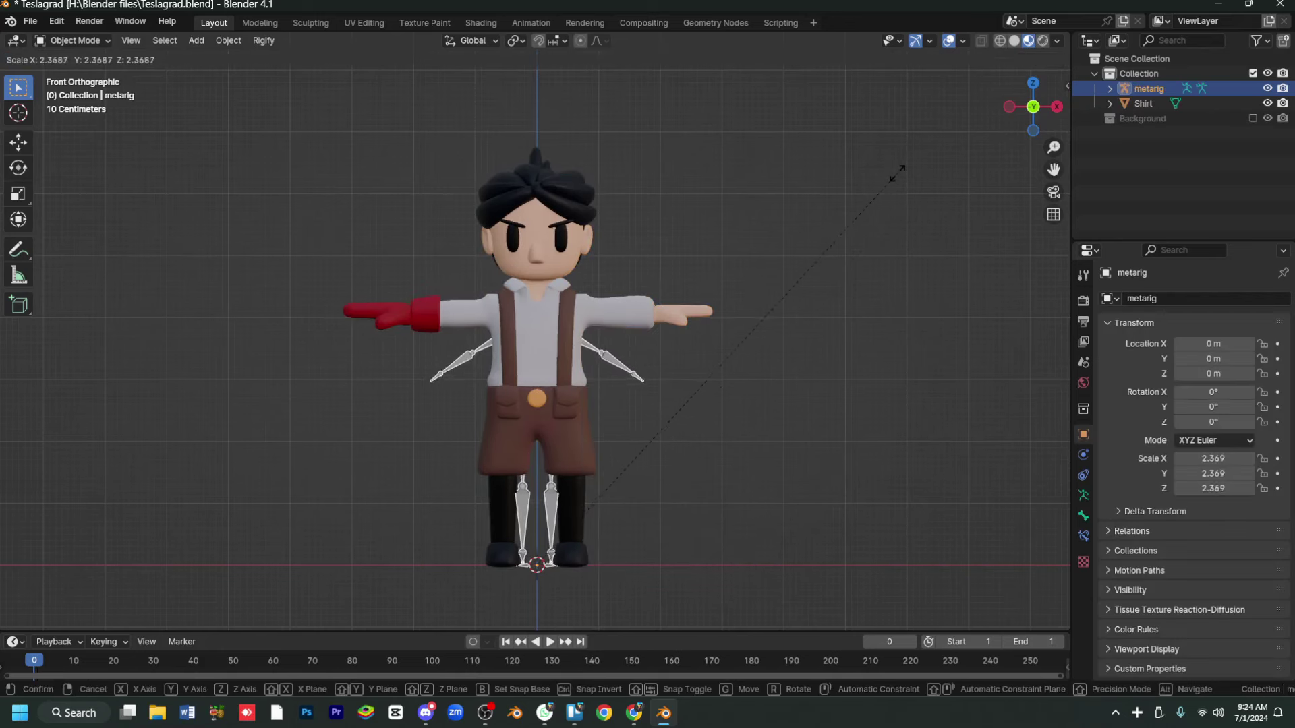
pyautogui.click(500, 470)
pyautogui.press('.')
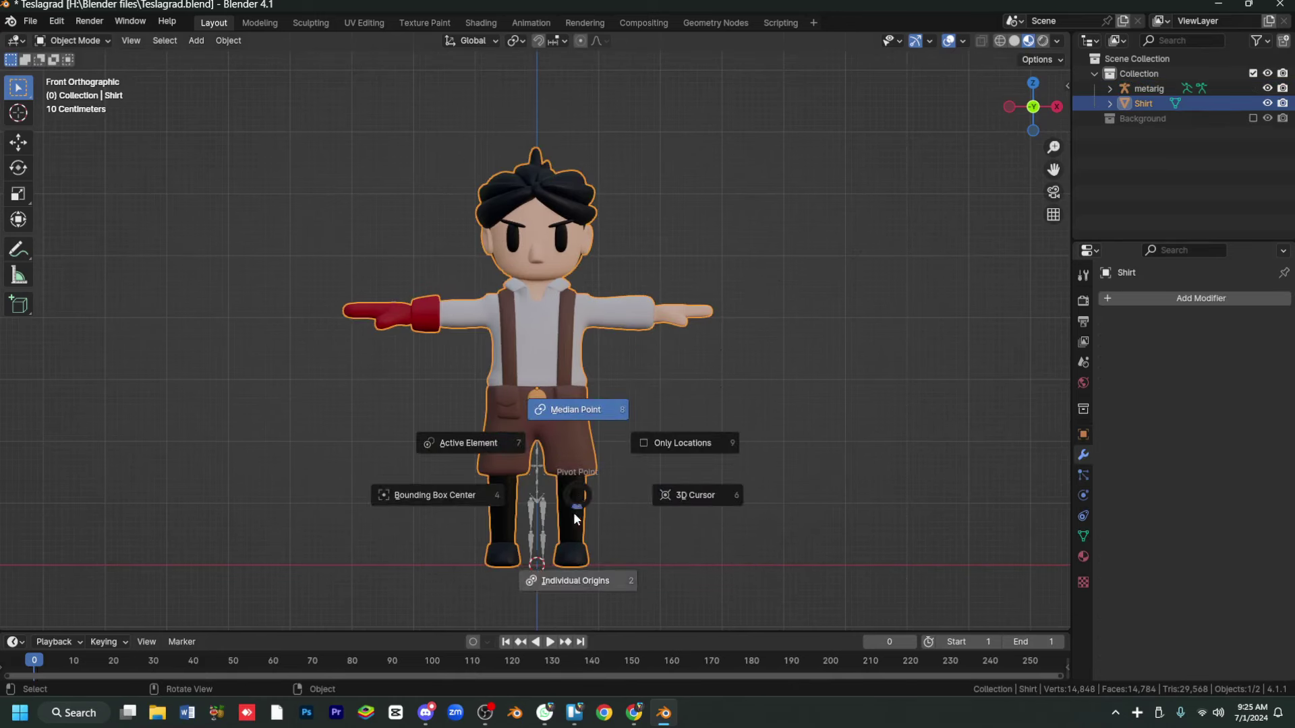
pyautogui.press('s')
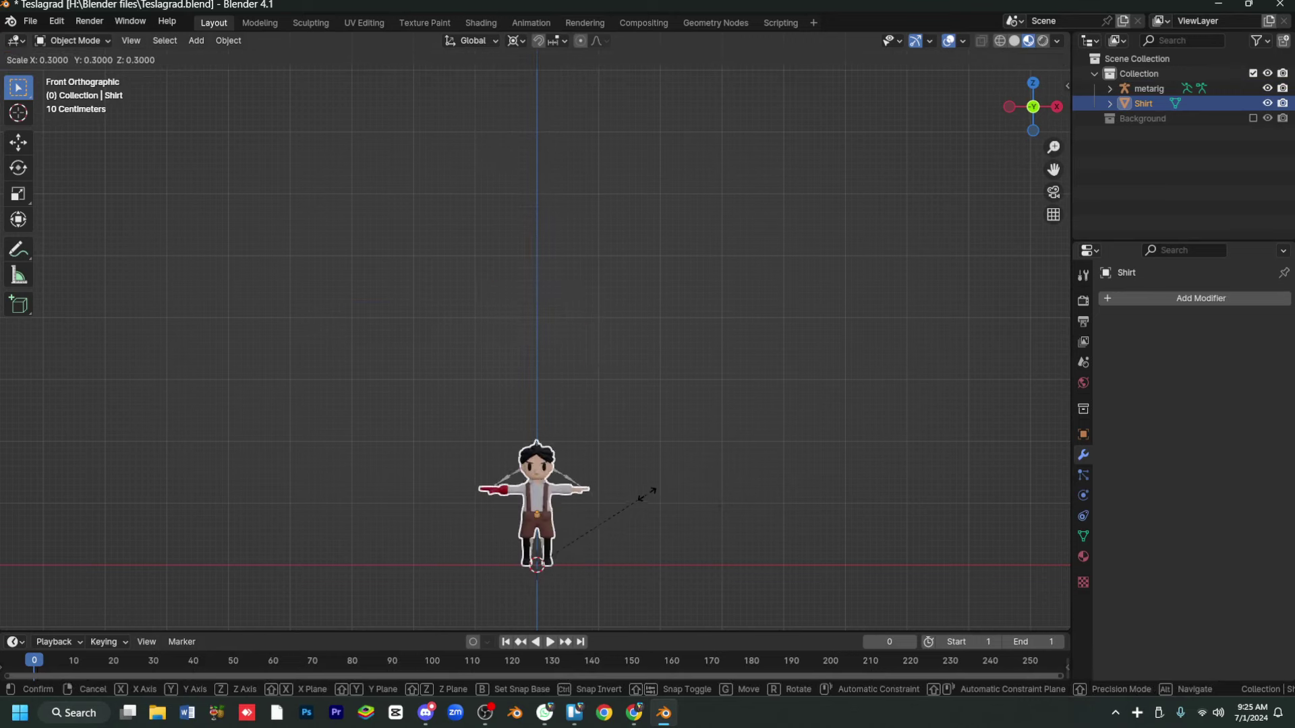
pyautogui.press('KP_Decimal')
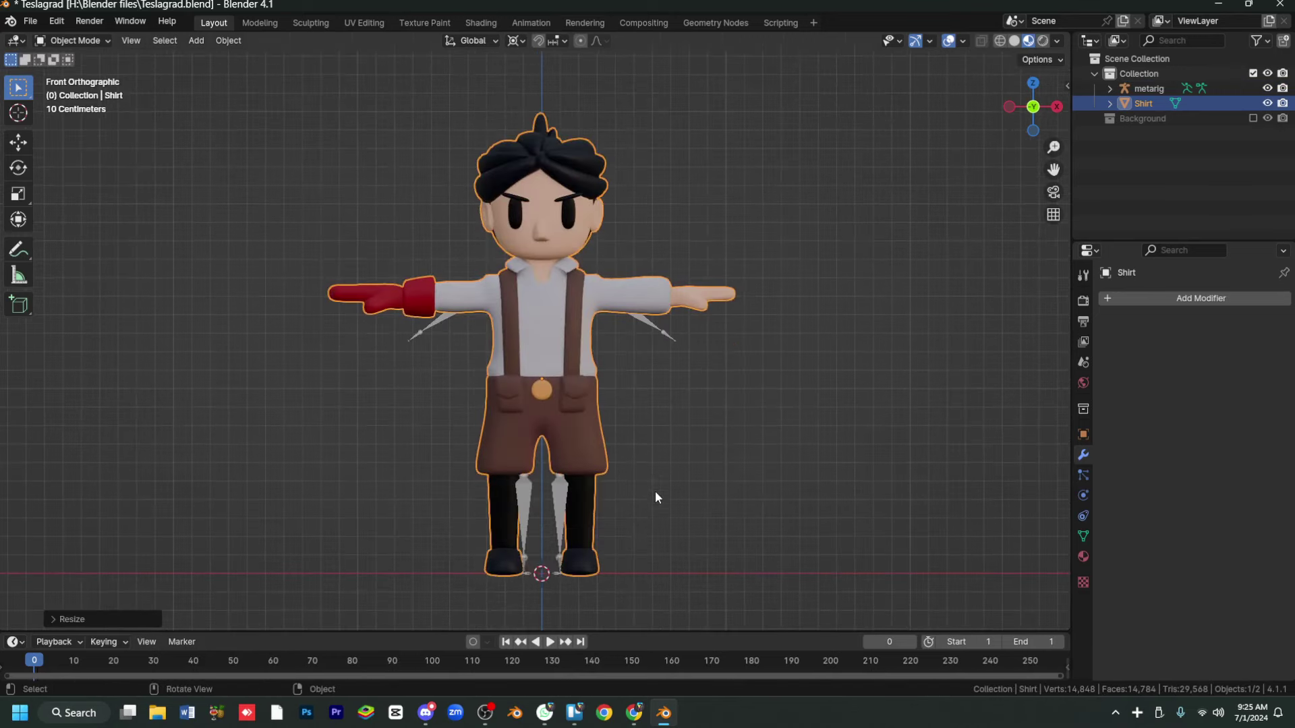
# Enable Viewport Display > In Front so the metarig's bones show over the body.
pyautogui.click(531, 472)
pyautogui.click(1147, 368)
pyautogui.click(1140, 405)
pyautogui.click(1164, 514)
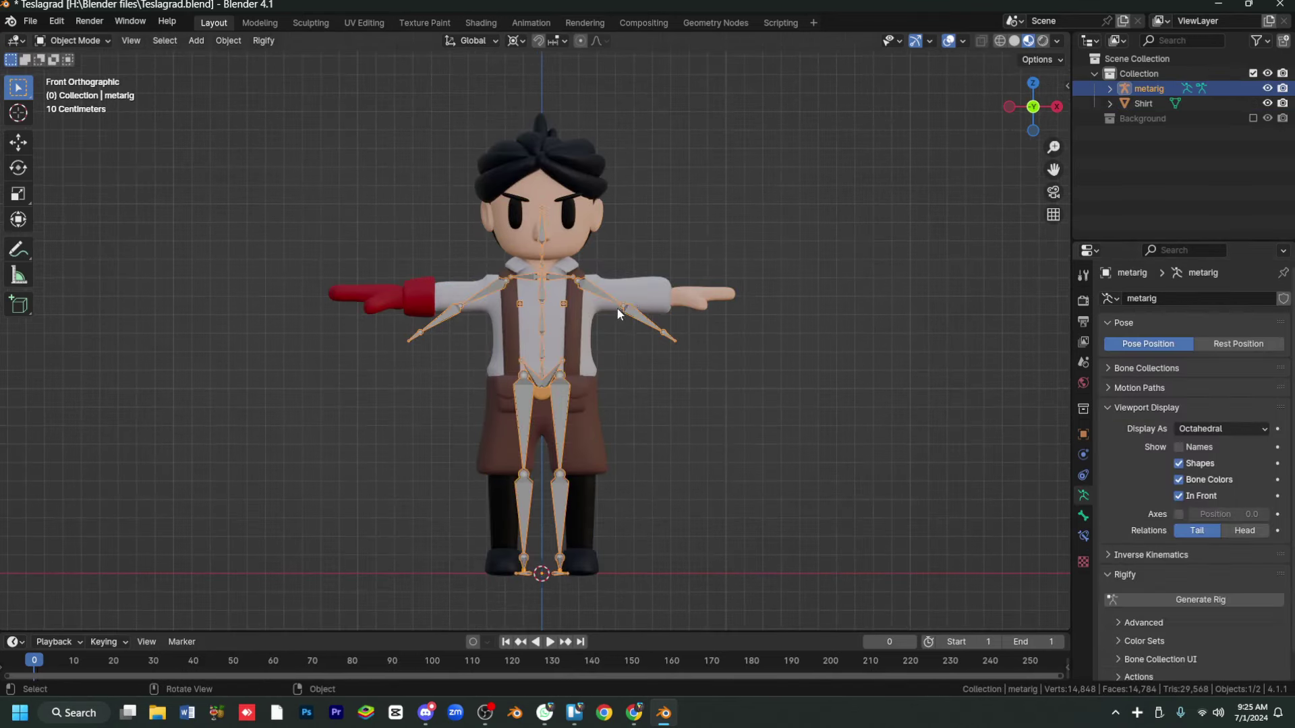
pyautogui.click(616, 307)
pyautogui.press('n')
pyautogui.press('n')
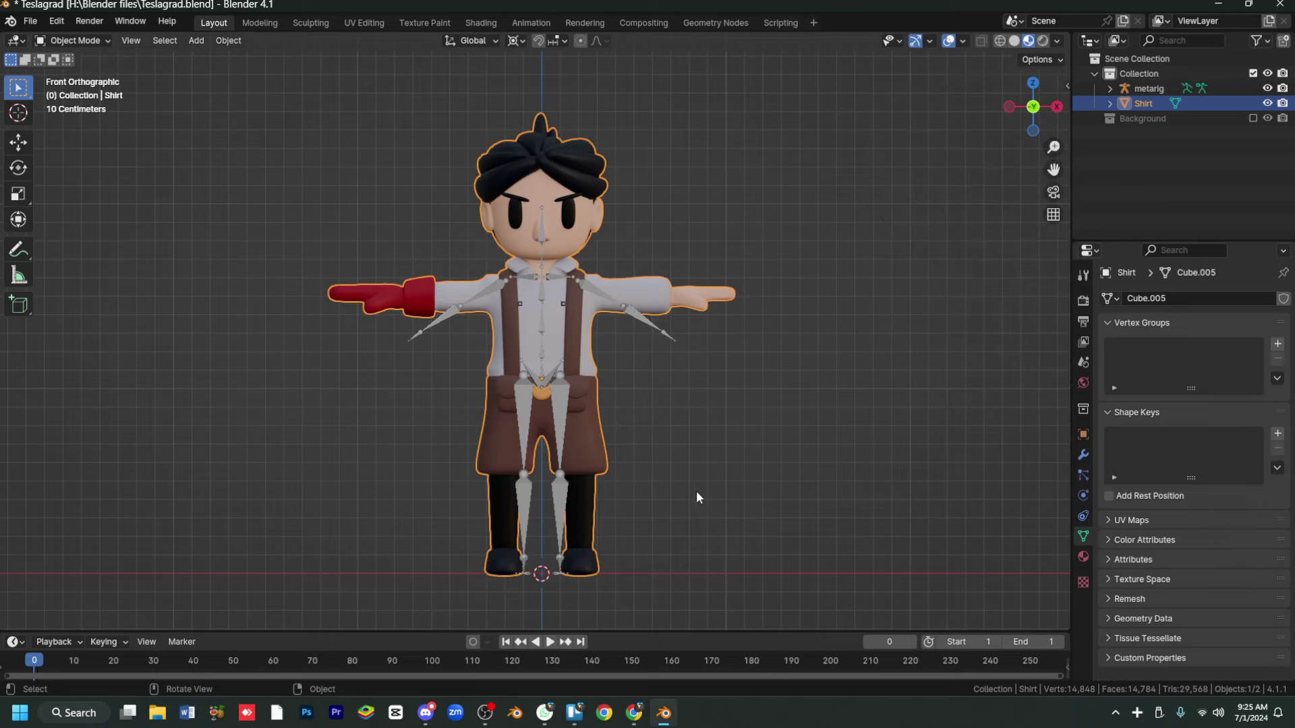
# Apply rotation and scale, then move the hand control downward.
pyautogui.hotkey('ctrl', 'a')
pyautogui.click(657, 531)
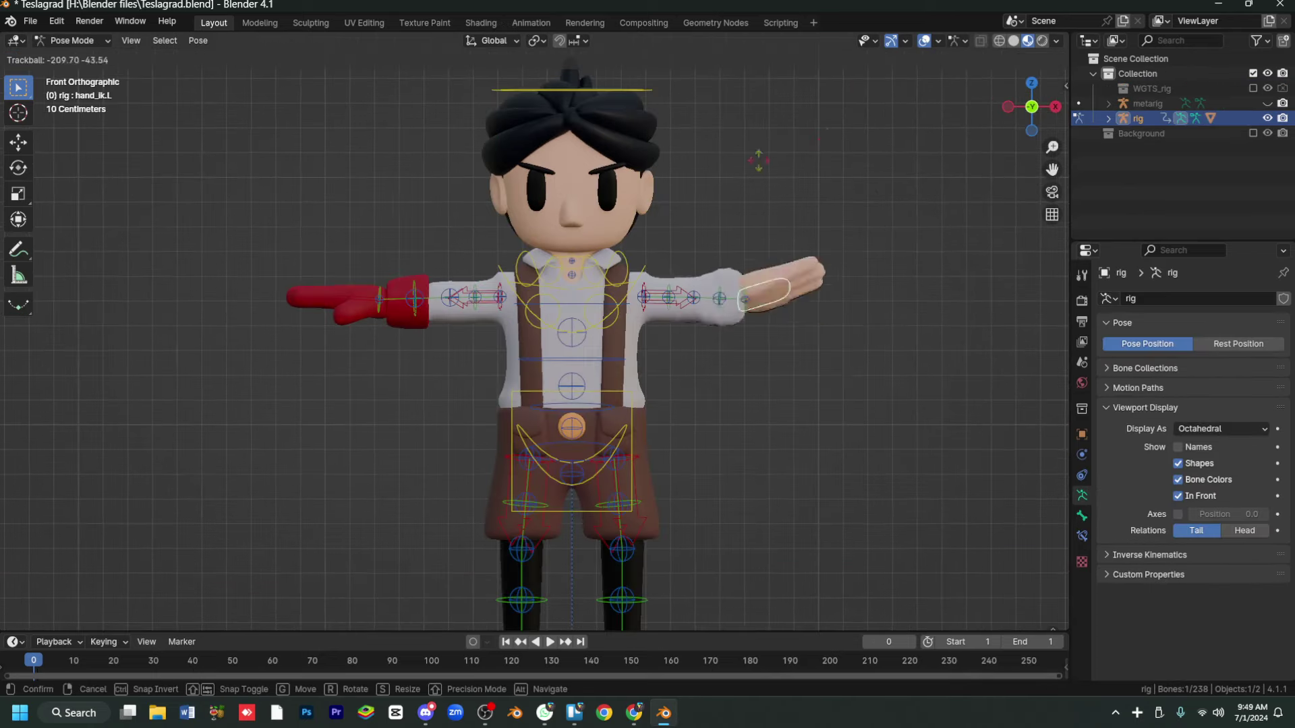
pyautogui.click(637, 100)
pyautogui.moveTo(637, 100); pyautogui.dragTo(713, 47, button='middle')
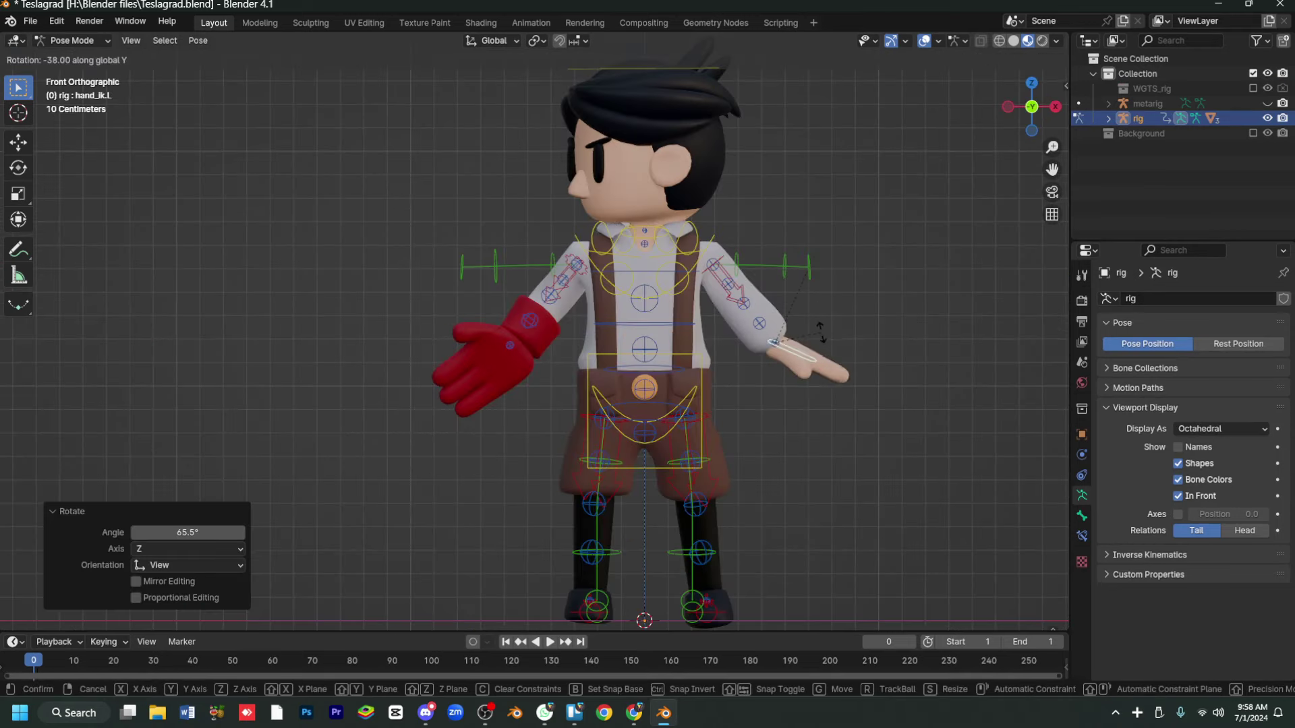
pyautogui.click(777, 370)
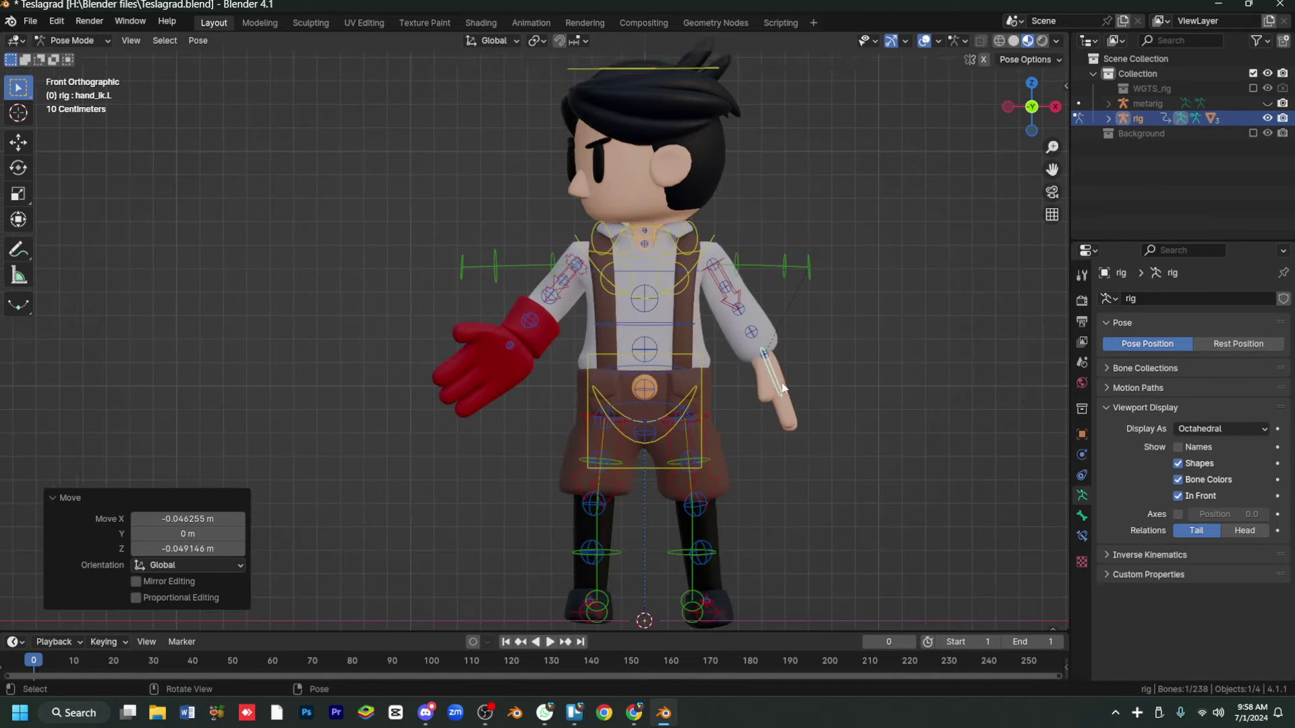
pyautogui.press('KP_3')
# Lower the left forearm tweak control so the arm hangs down.
pyautogui.press('r')
pyautogui.press('r')
pyautogui.press('Escape')
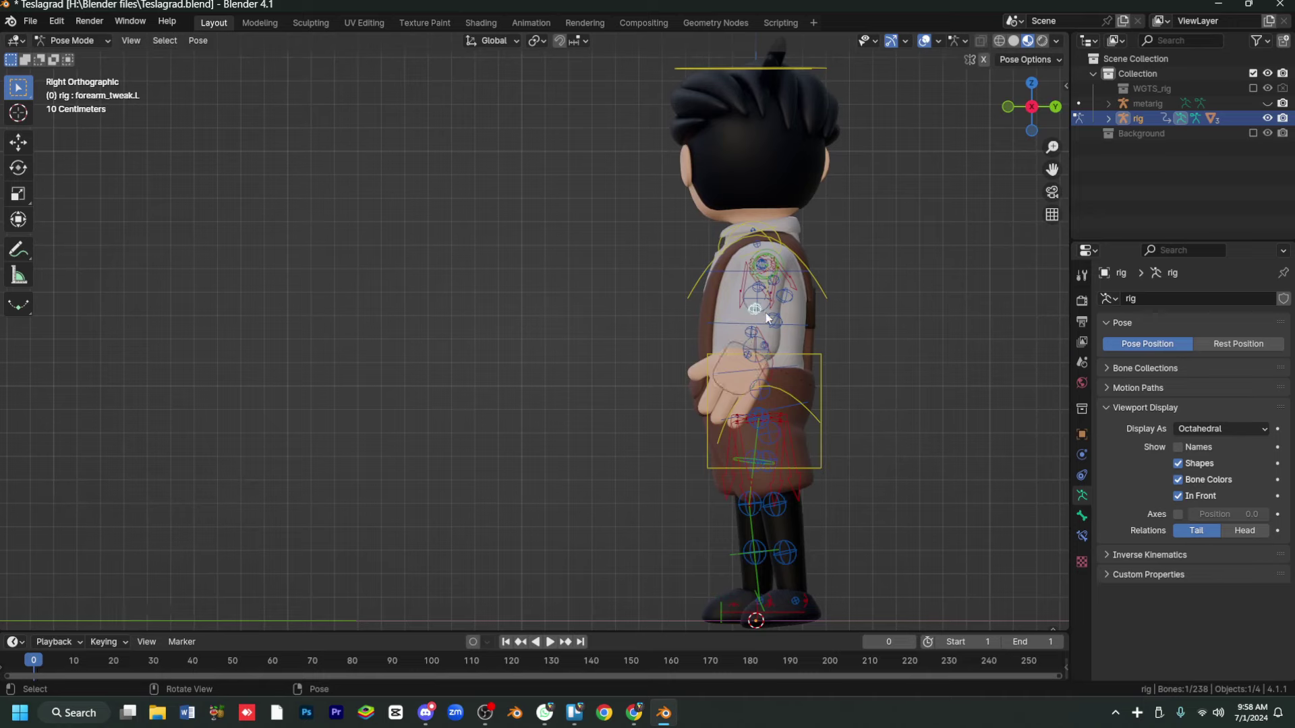
pyautogui.moveTo(899, 426); pyautogui.dragTo(766, 318, button='middle')
pyautogui.click(766, 318)
pyautogui.press('g')
pyautogui.press('KP_3')
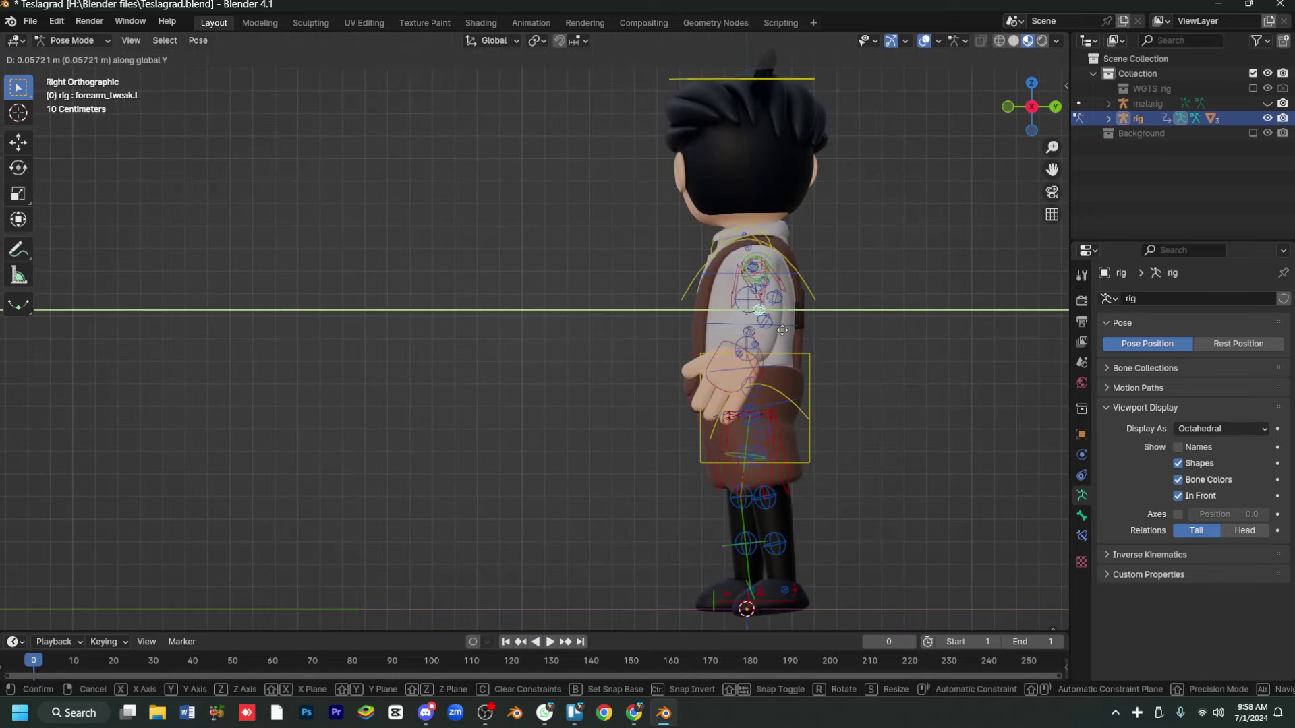
pyautogui.click(782, 331)
pyautogui.press('KP_1')
# Rotate the right hand tweak control and check the shirt from behind.
pyautogui.click(533, 359)
pyautogui.press('r')
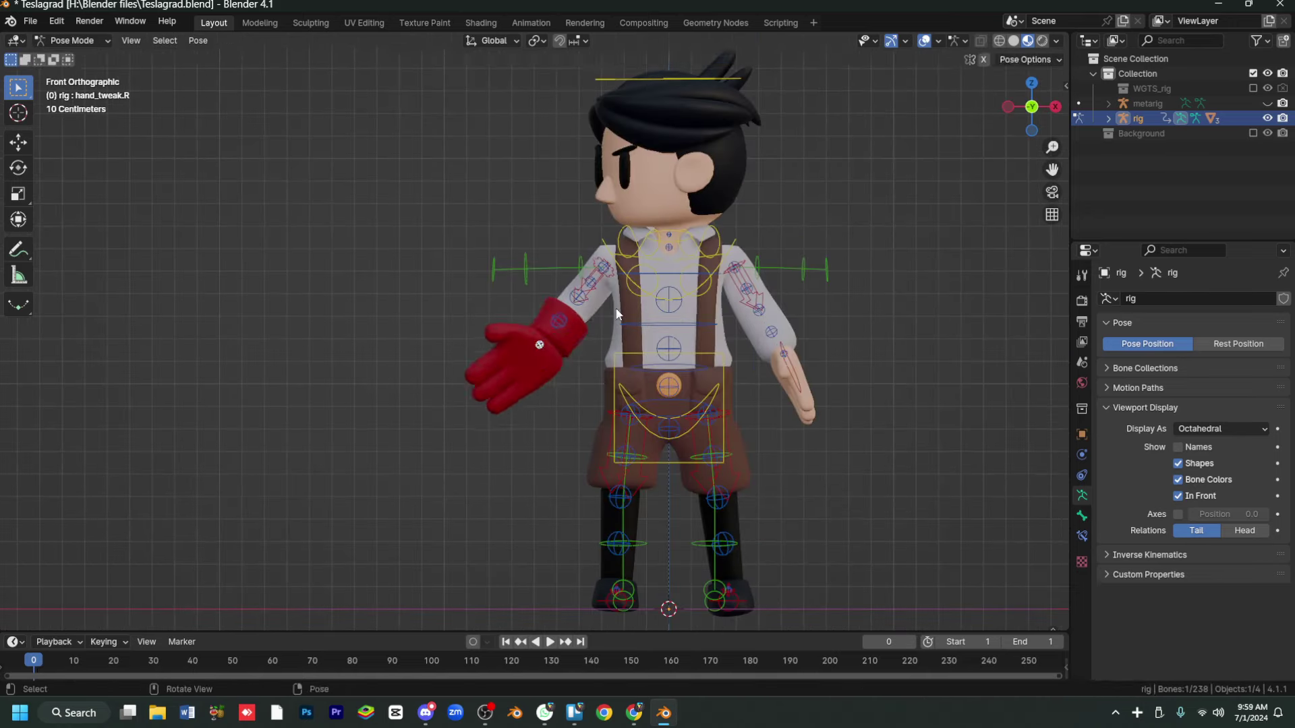
pyautogui.click(496, 385)
pyautogui.hotkey('ctrl', 'Tab')
pyautogui.click(533, 371)
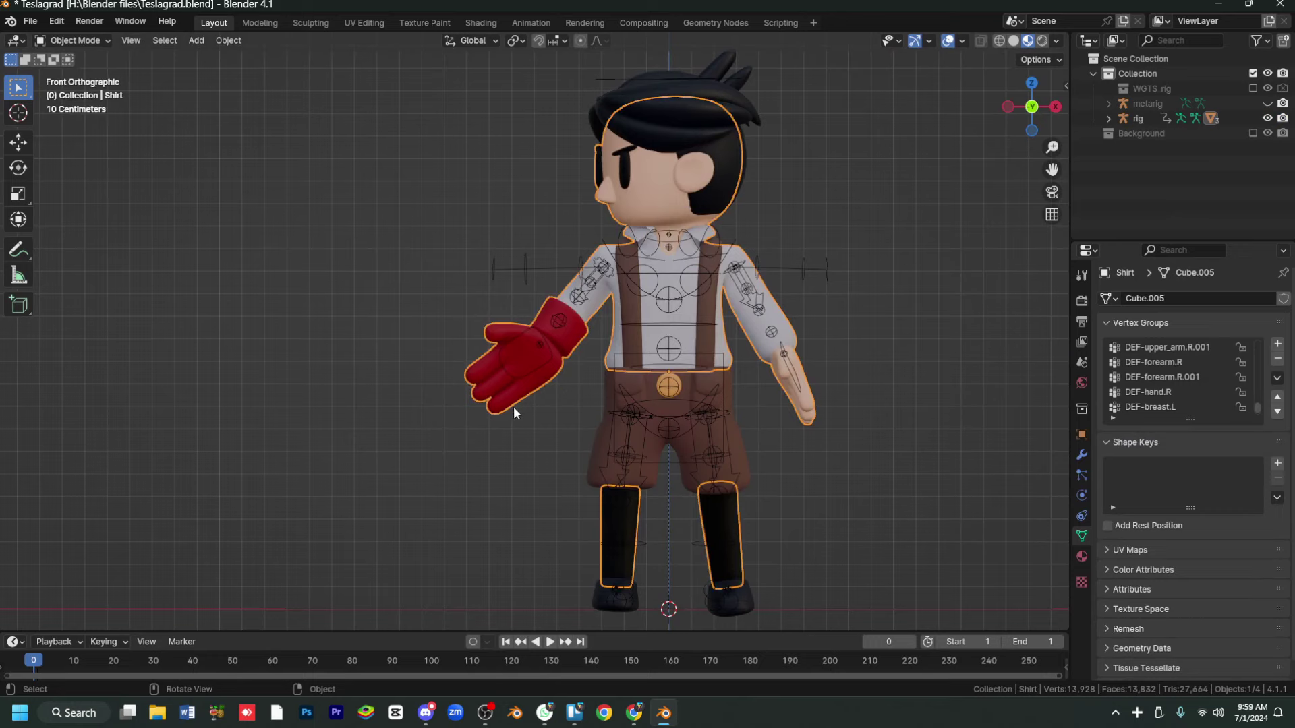
pyautogui.press('Tab')
pyautogui.press('Tab')
pyautogui.press('KP_6')
pyautogui.press('KP_6')
pyautogui.press('KP_6')
pyautogui.press('KP_6')
pyautogui.press('KP_6')
pyautogui.press('KP_6')
pyautogui.press('KP_6')
pyautogui.press('KP_6')
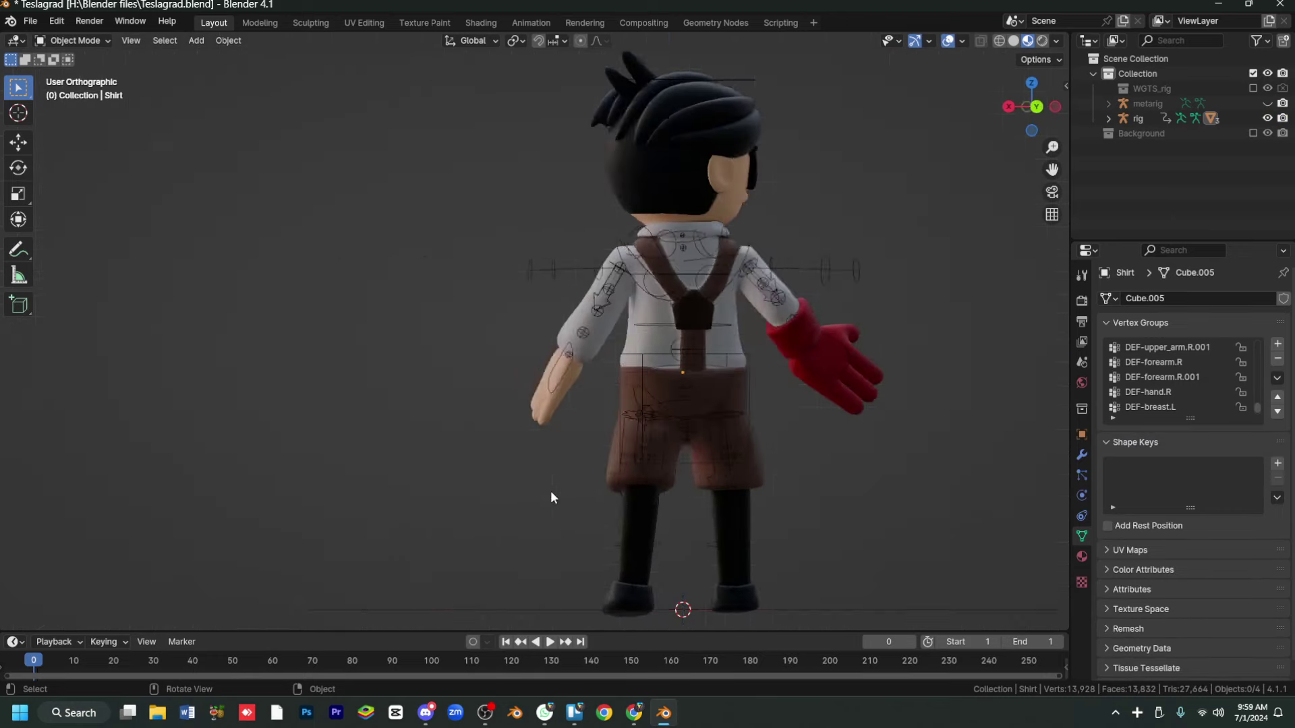
pyautogui.press('KP_6')
pyautogui.press('KP_6')
# Rotate the left hand into place in Pose Mode.
pyautogui.click(565, 376)
pyautogui.hotkey('ctrl', 'Tab')
pyautogui.click(607, 410)
pyautogui.press('r')
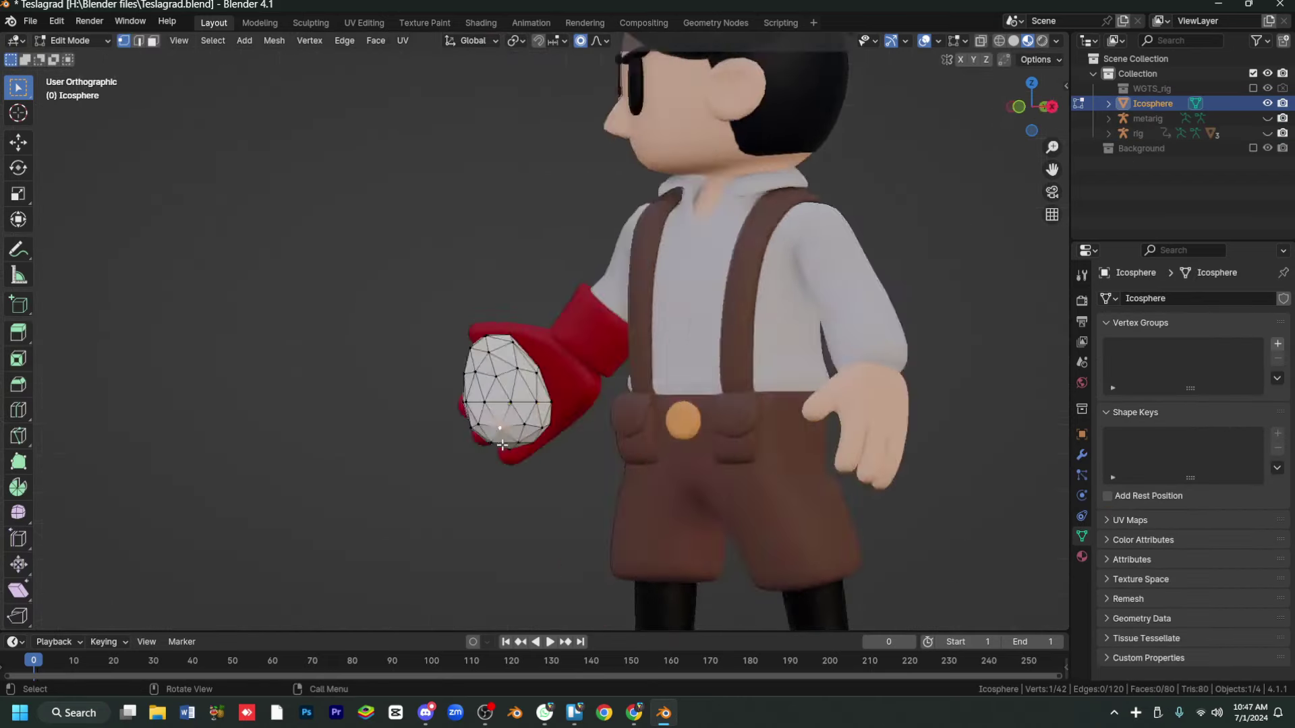
# Deform the icosphere in the glove into a lumpy shape with proportional editing.
pyautogui.press('ctrl+KP_3')
pyautogui.press('g')
pyautogui.click(513, 452)
pyautogui.scroll(3, 499, 458)
pyautogui.press('g')
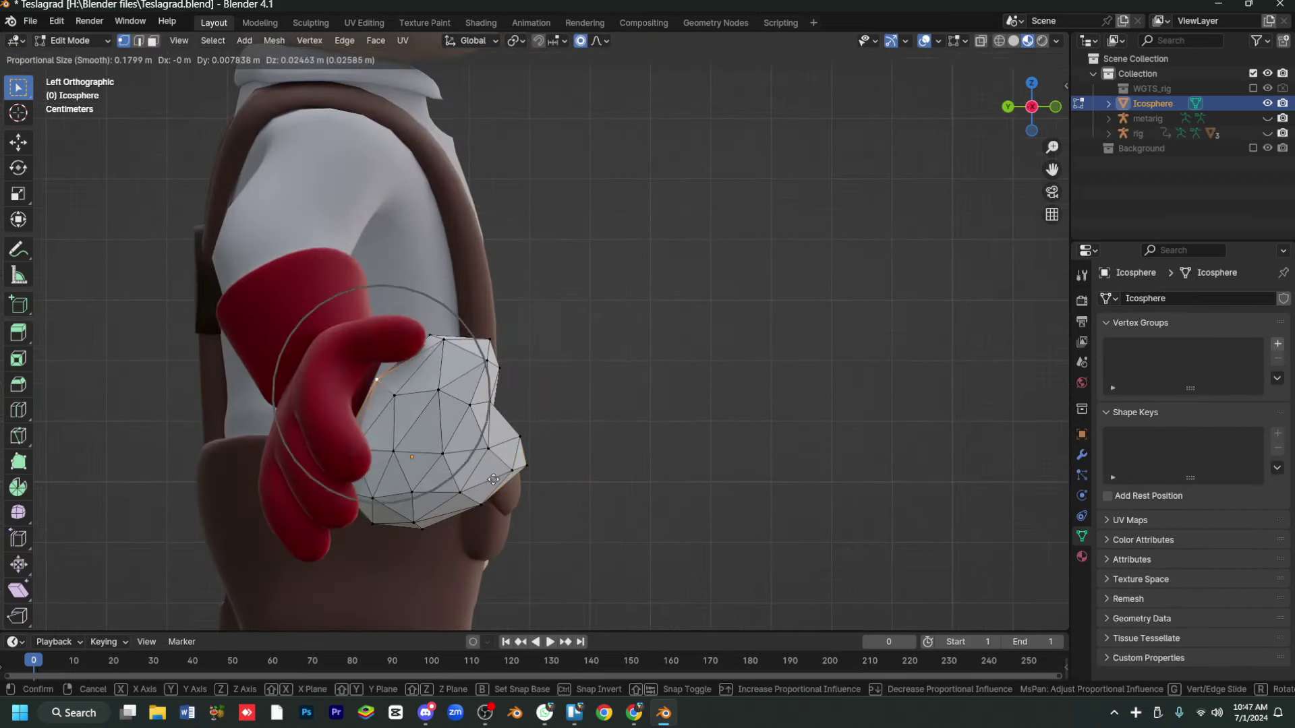
pyautogui.click(493, 480)
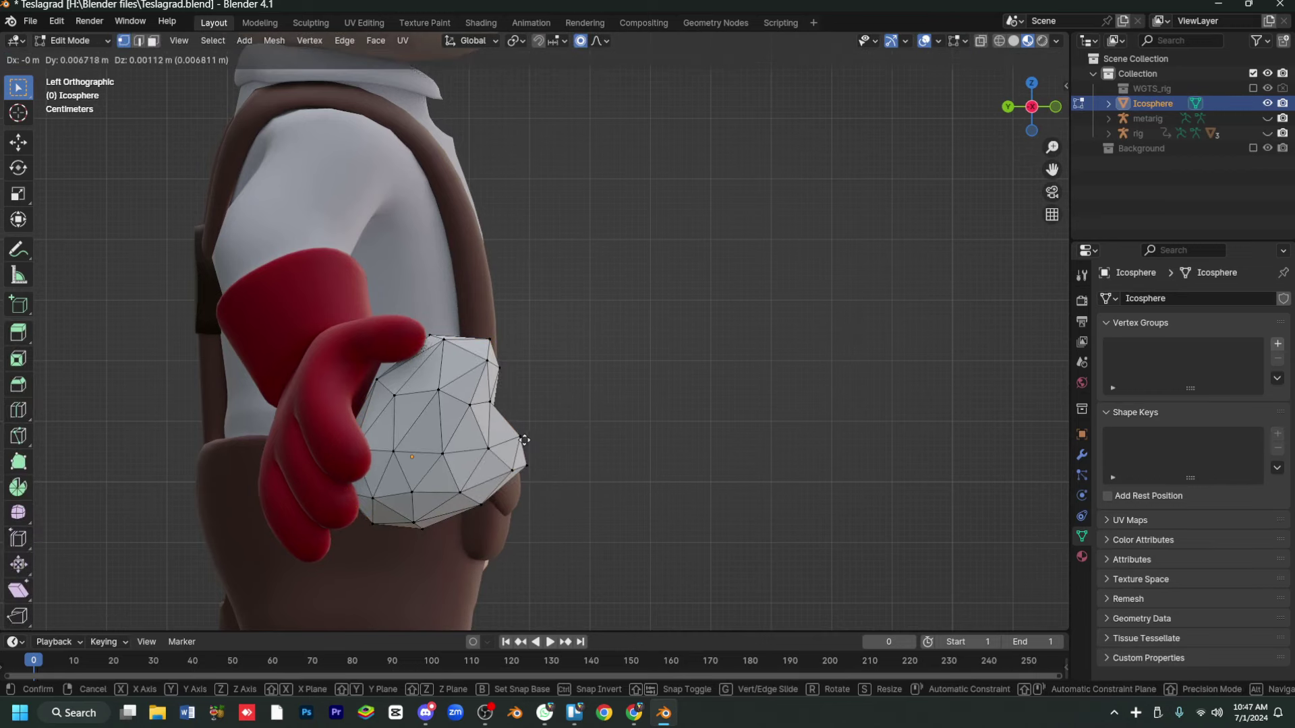
pyautogui.click(578, 351)
# Extrude a jagged vertex chain out of the sphere and subdivide it.
pyautogui.press('e')
pyautogui.click(737, 367)
pyautogui.scroll(-2, 684, 396)
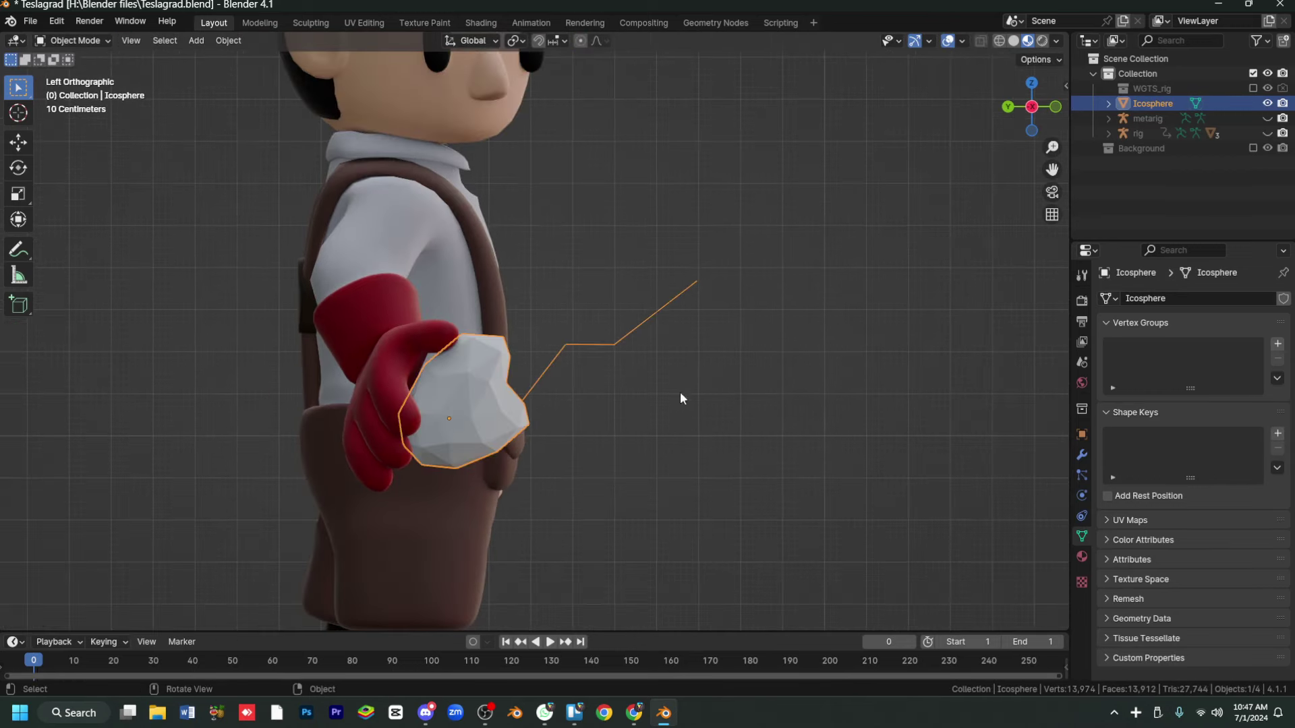
pyautogui.click(689, 442)
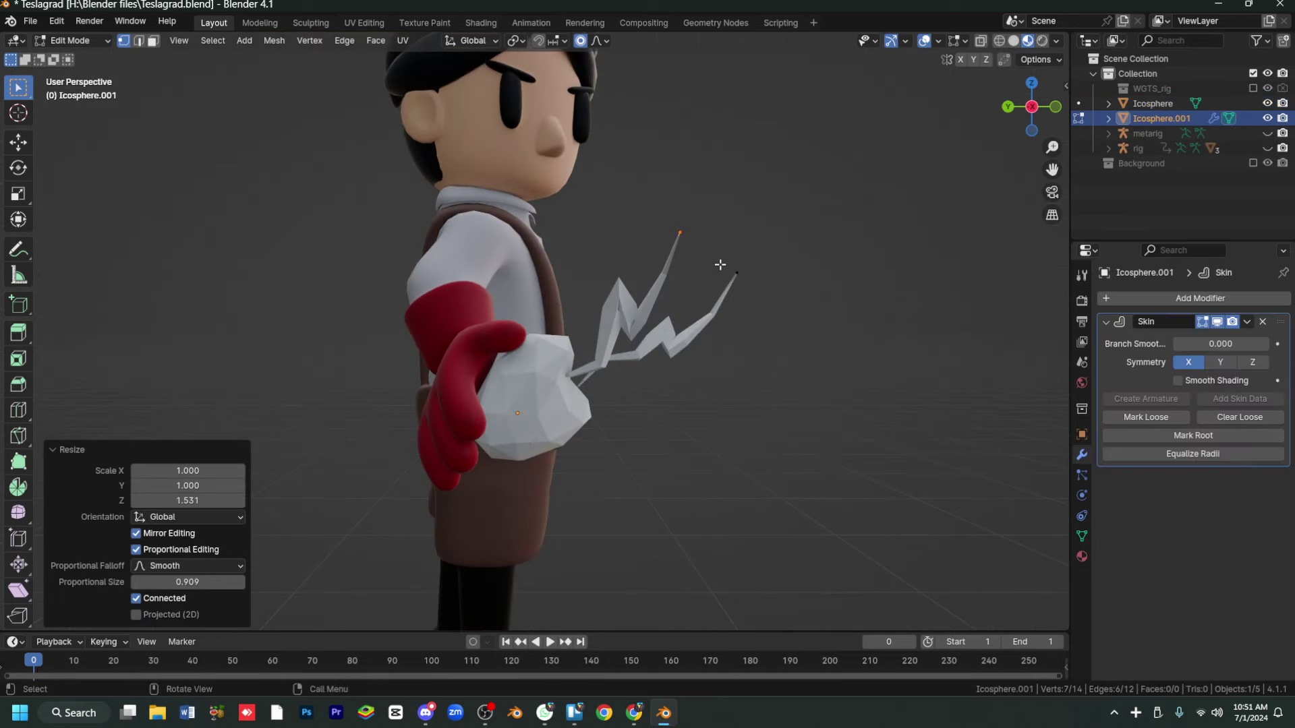
# Randomize the lightning vertices with a new seed and scale the bolt along Z.
pyautogui.press('ctrl+KP_Add')
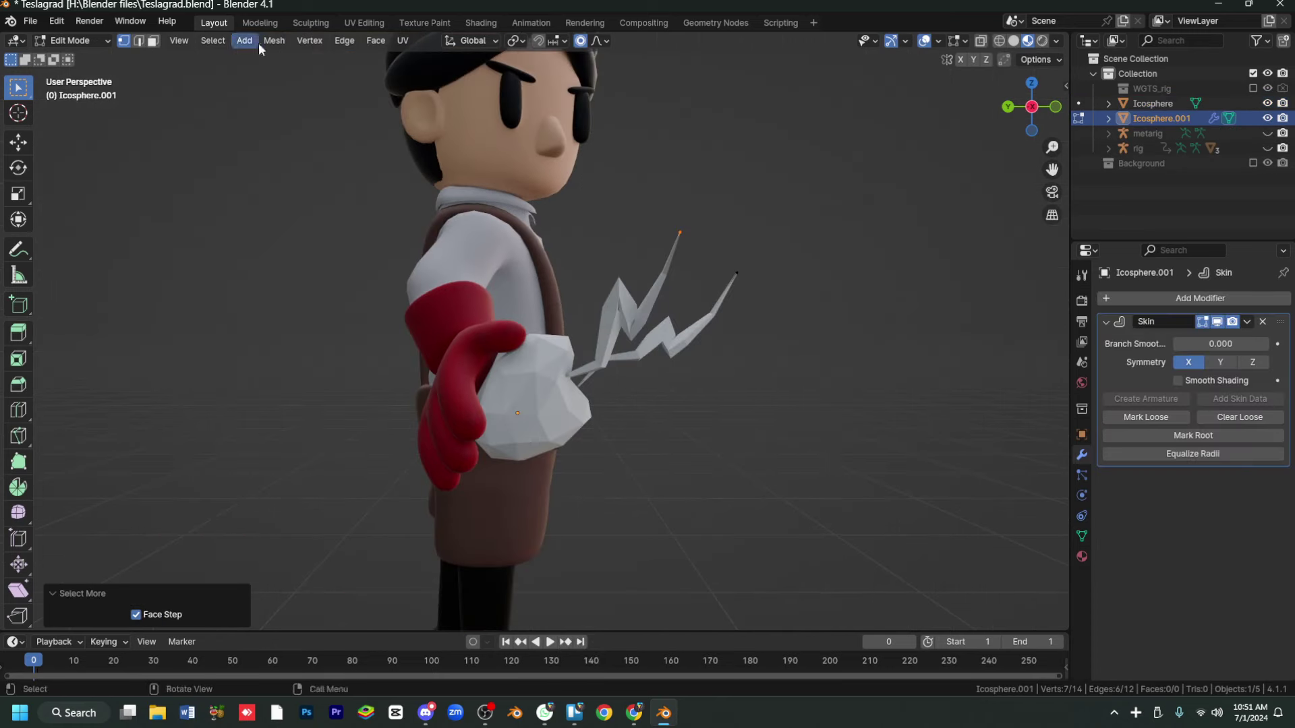
pyautogui.click(270, 40)
pyautogui.click(434, 200)
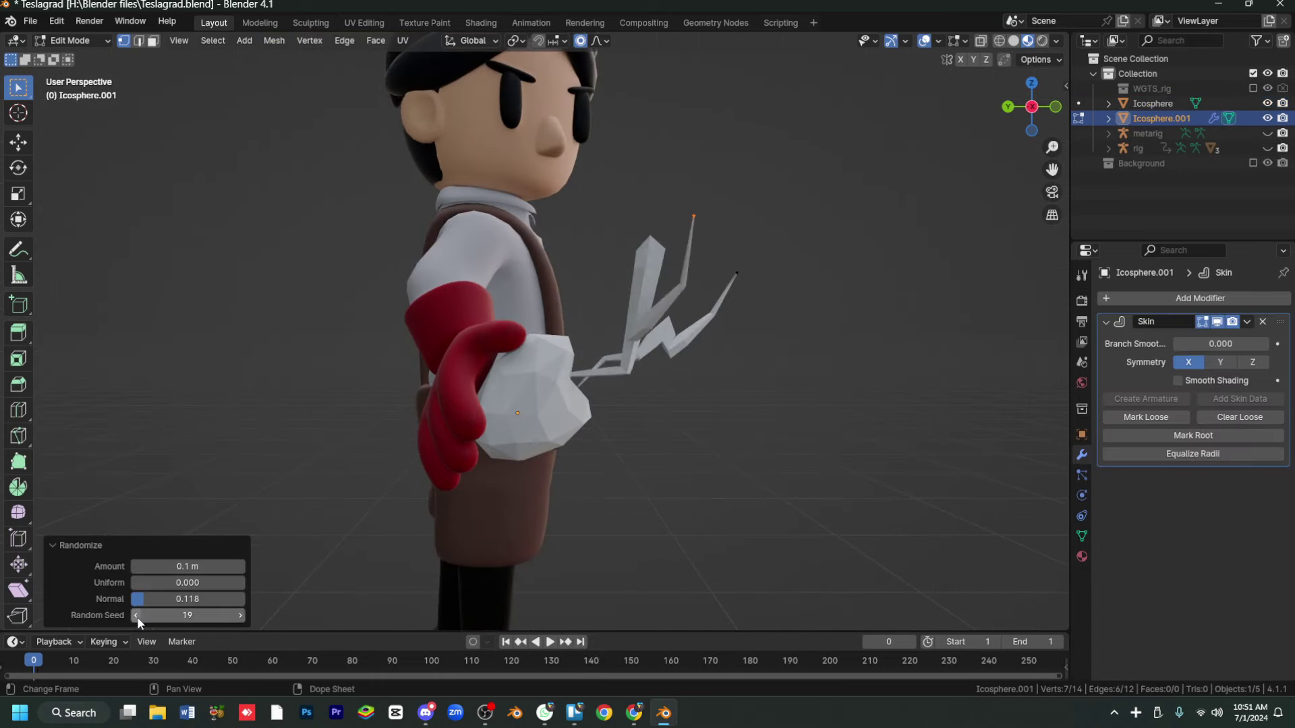
pyautogui.click(137, 617)
pyautogui.press('s')
pyautogui.press('z')
pyautogui.click(732, 435)
# Select one connected lightning spike and rotate it to a new angle.
pyautogui.press('Tab')
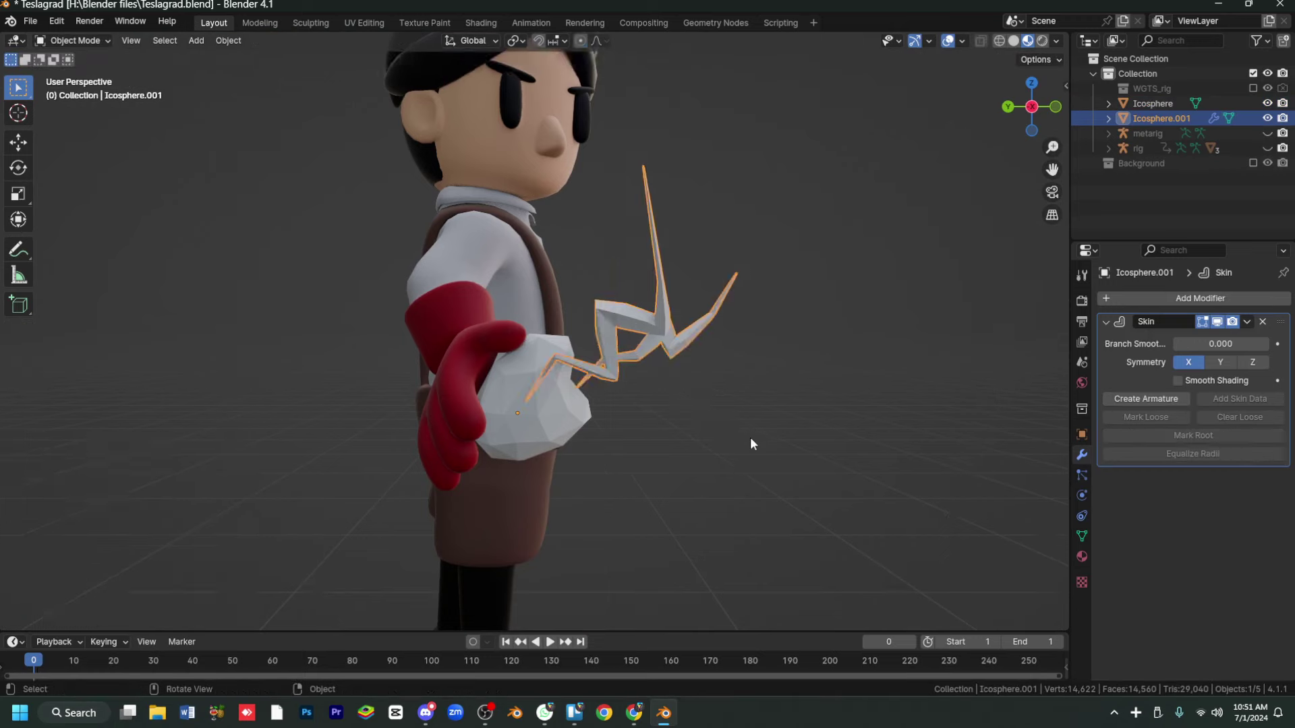
pyautogui.press('KP_1')
pyautogui.press('Tab')
pyautogui.press('l')
pyautogui.press('r')
pyautogui.click(659, 345)
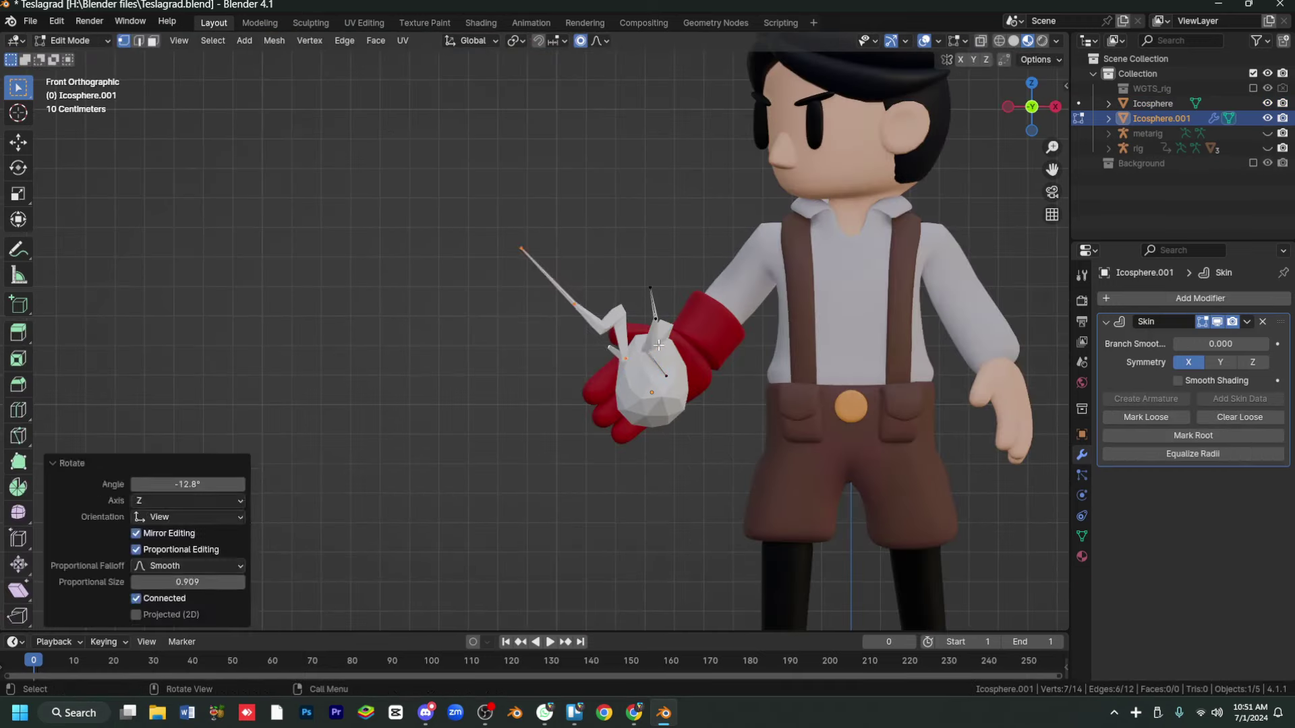
pyautogui.hotkey('ctrl', 'z')
pyautogui.press('r')
pyautogui.click(658, 351)
# Move the selected spike along the Y axis from the side view.
pyautogui.moveTo(658, 351)
pyautogui.mouseDown(button='middle')
pyautogui.moveTo(844, 339)
pyautogui.moveTo(792, 349)
pyautogui.mouseUp(button='middle')
pyautogui.press('ctrl+KP_3')
pyautogui.press('g')
pyautogui.press('y')
pyautogui.click(801, 344)
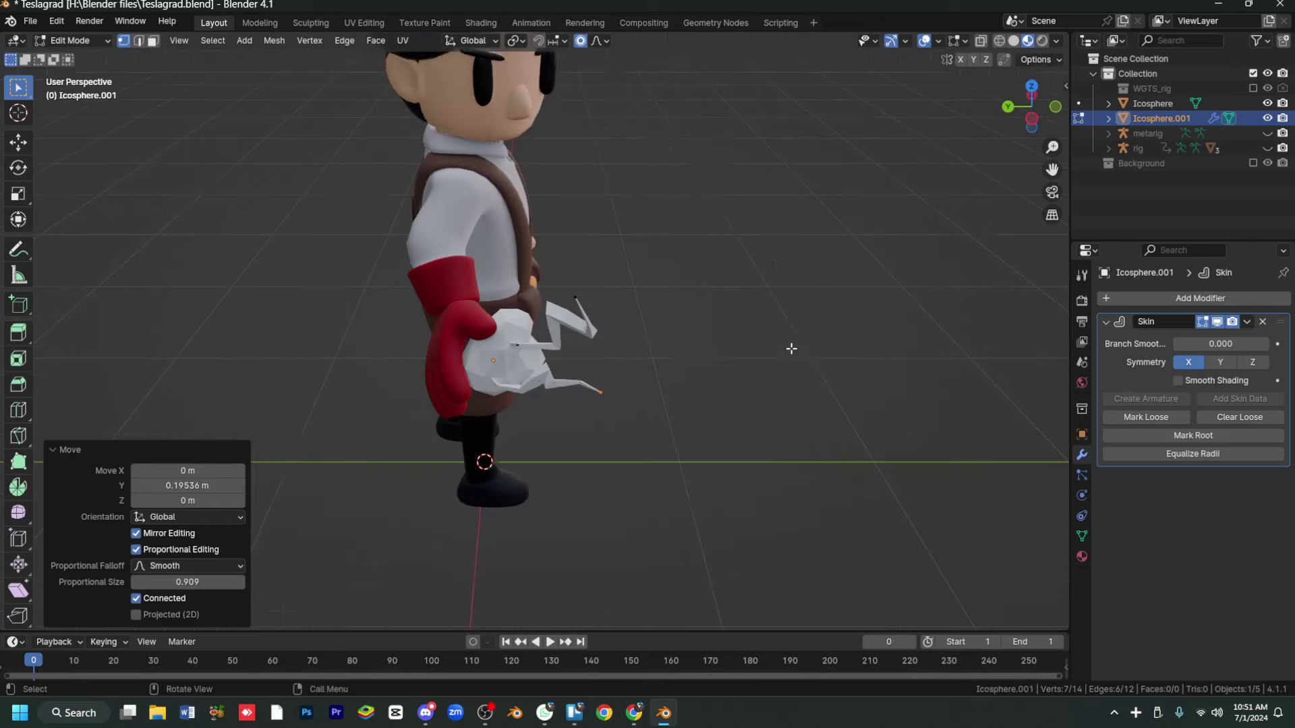
pyautogui.click(751, 434)
pyautogui.press('KP_1')
# Duplicate the lightning spike, rotating and nudging the copy into place.
pyautogui.hotkey('shift', 'd')
pyautogui.press('Return')
pyautogui.press('r')
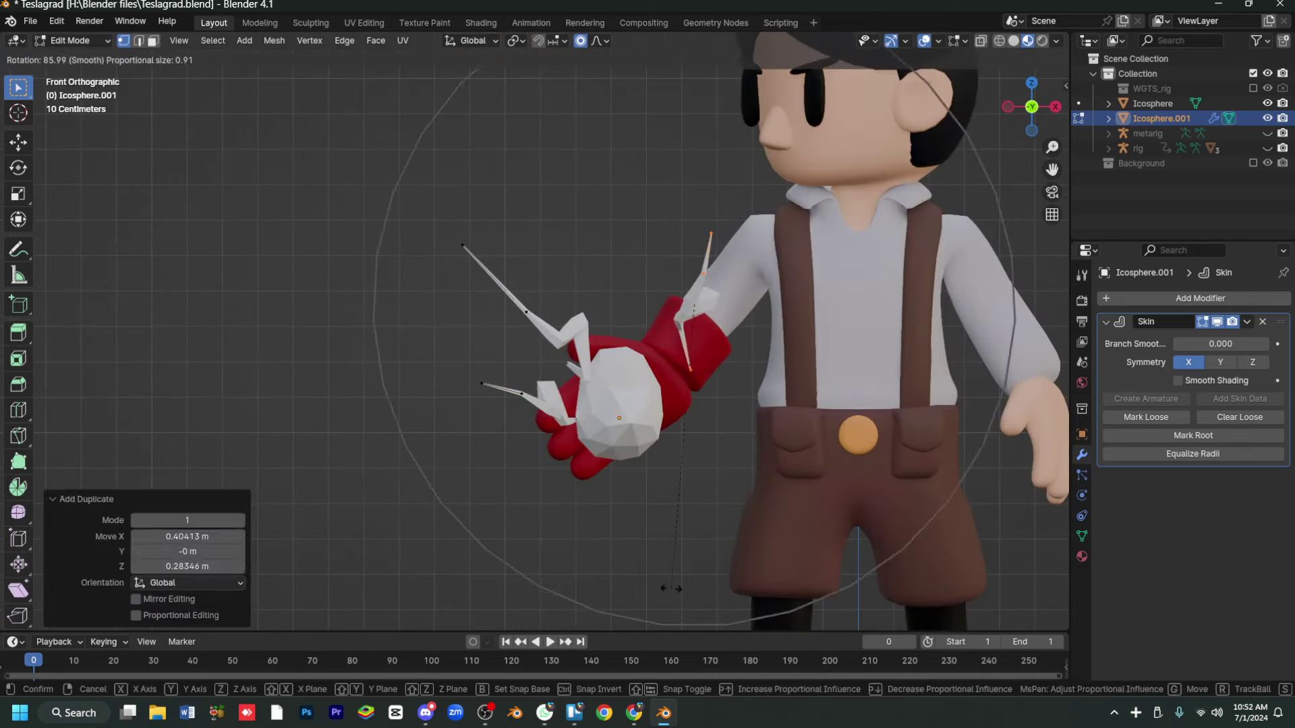
pyautogui.click(671, 588)
pyautogui.press('g')
pyautogui.click(723, 411)
pyautogui.press('ctrl+KP_3')
pyautogui.moveTo(731, 378); pyautogui.dragTo(734, 382, button='middle')
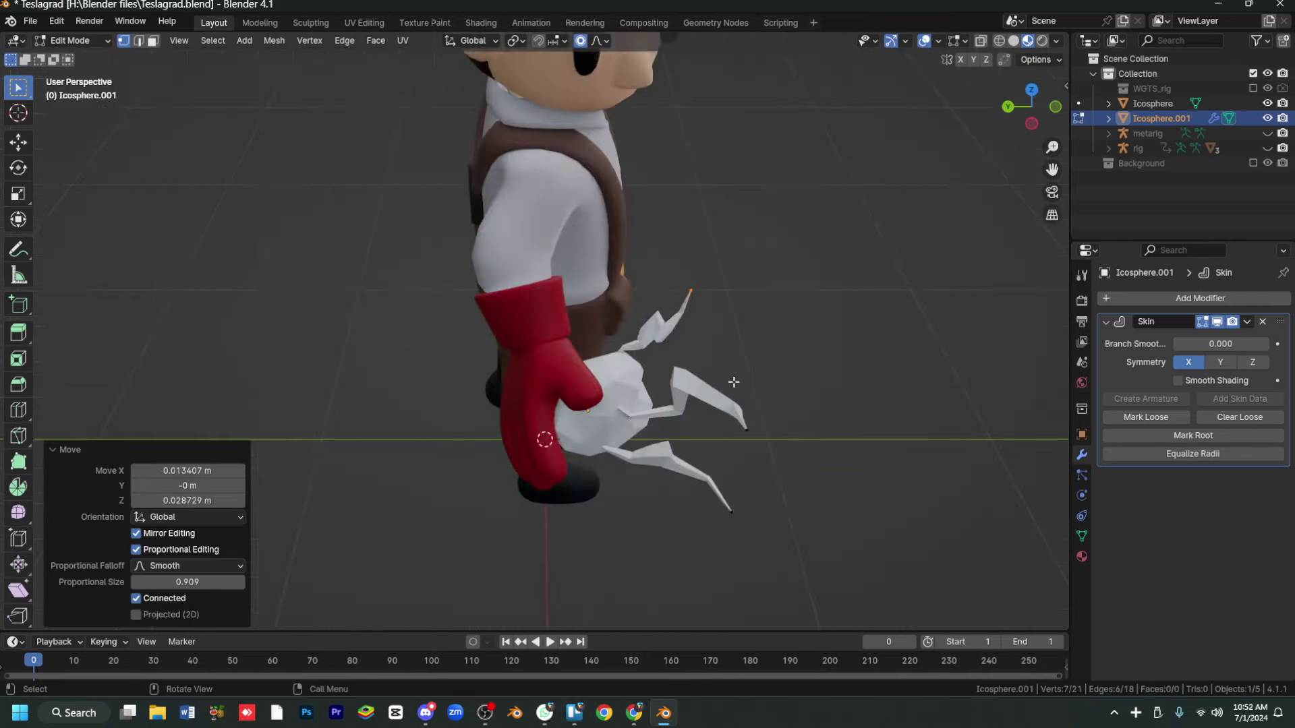
# Randomize the upper spike's vertices and bend it with proportional rotation.
pyautogui.click(274, 40)
pyautogui.click(432, 201)
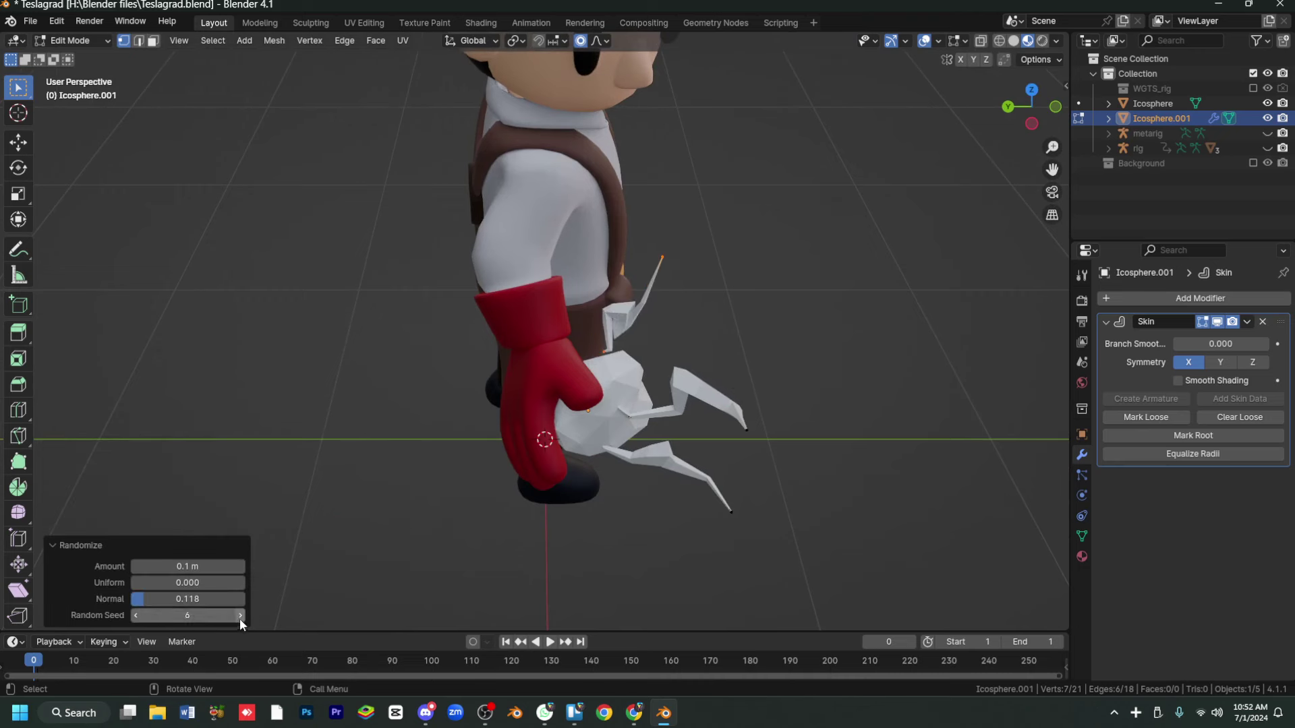
pyautogui.press('KP_1')
pyautogui.press('KP_3')
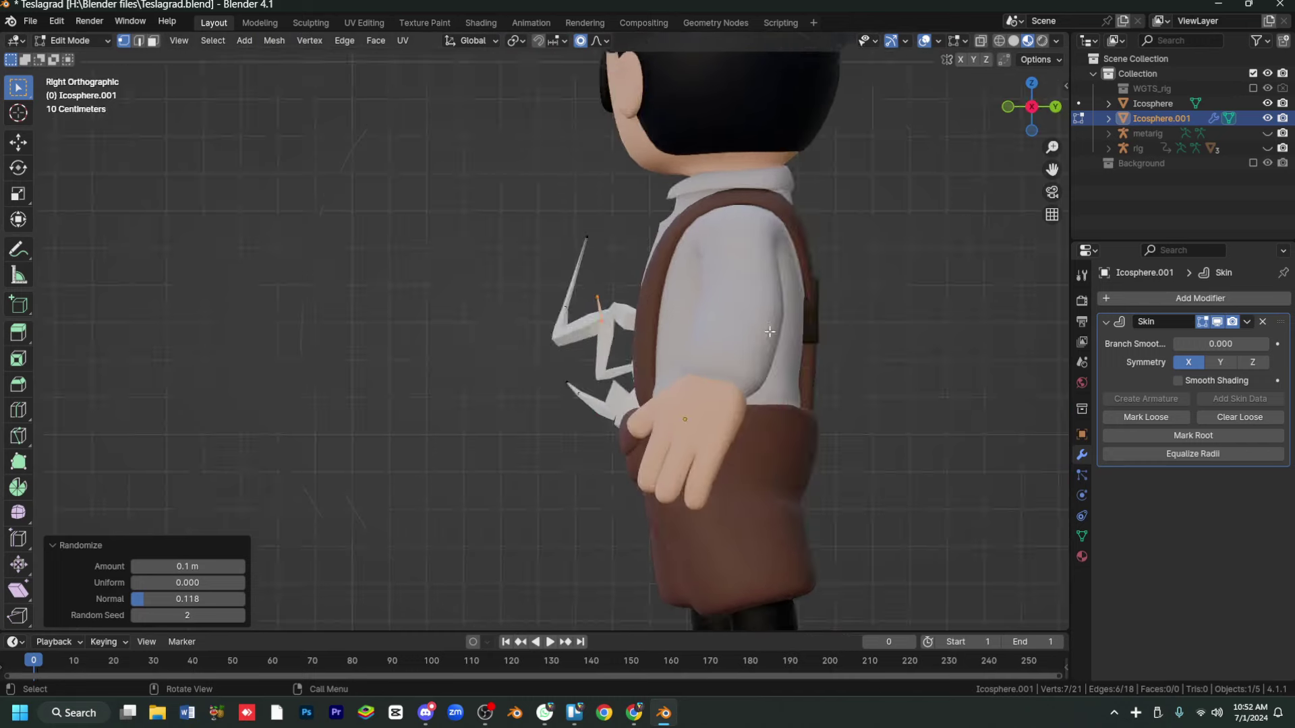
pyautogui.press('r')
pyautogui.click(601, 328)
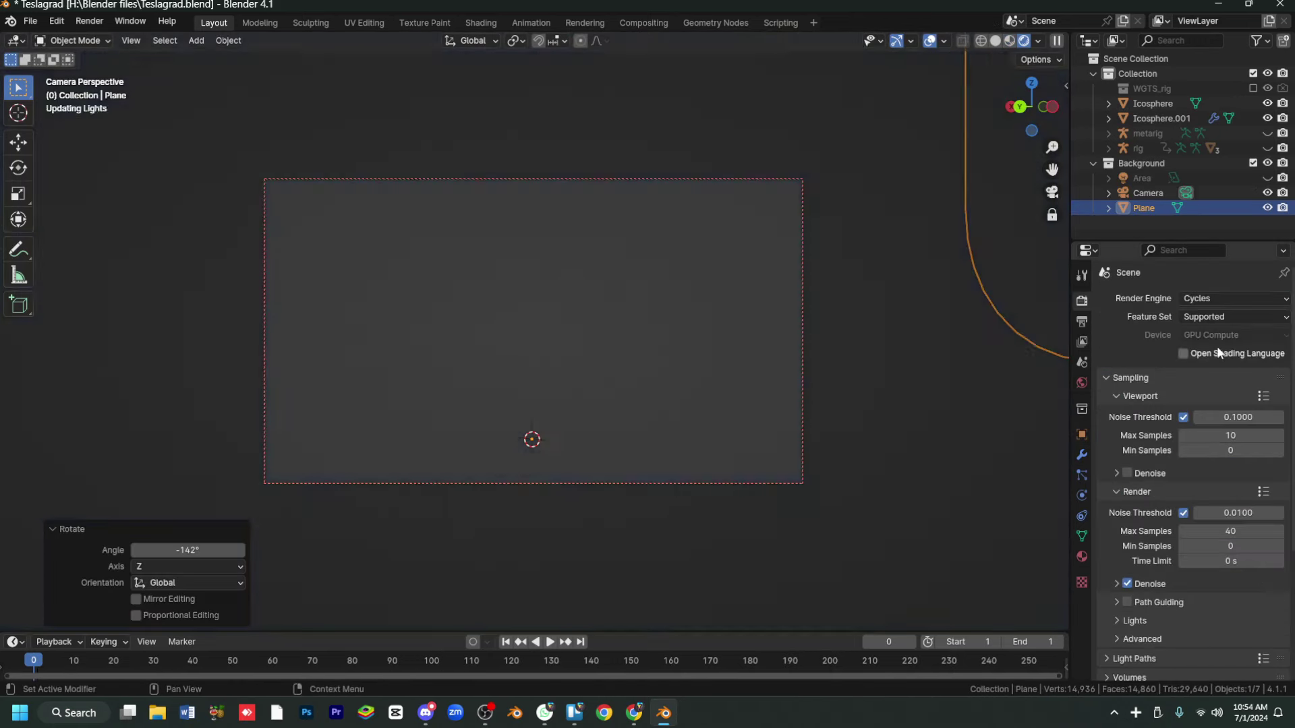
# Give the hand sphere an emissive blue material, preview Rendered view, and delete the Plane.
pyautogui.hotkey('shift', 'a')
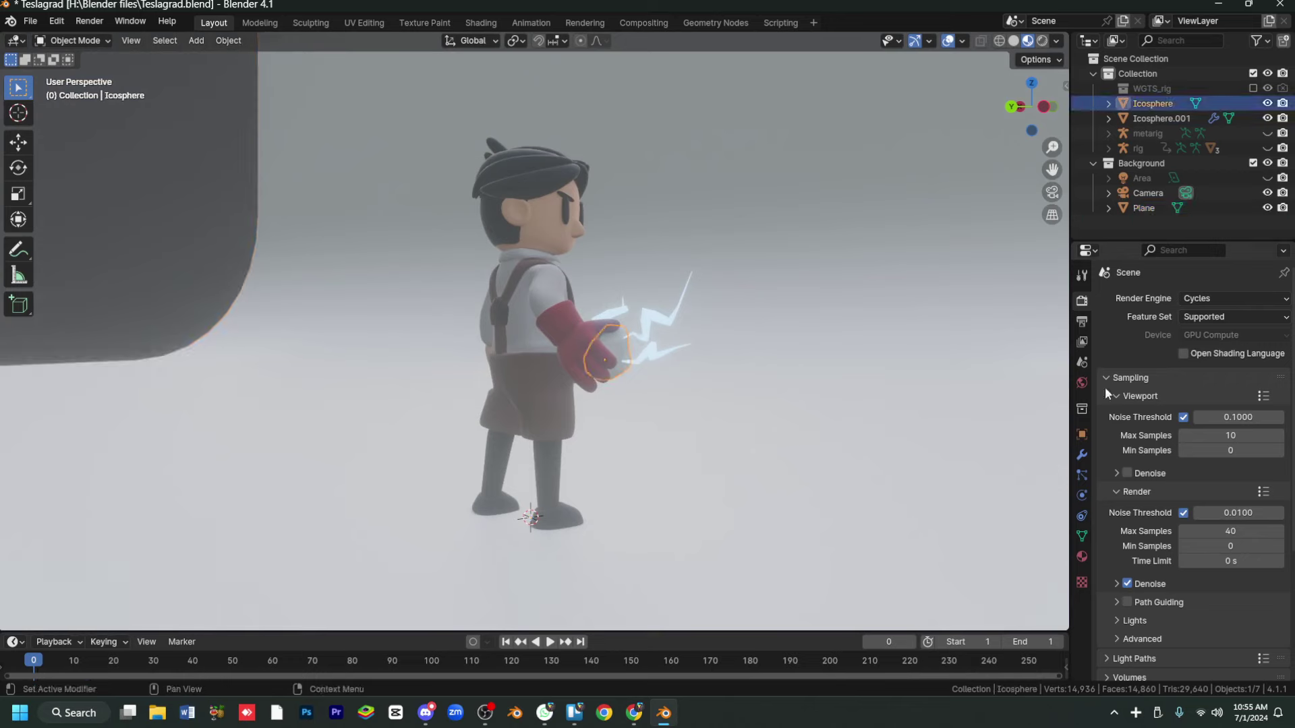
pyautogui.click(1082, 557)
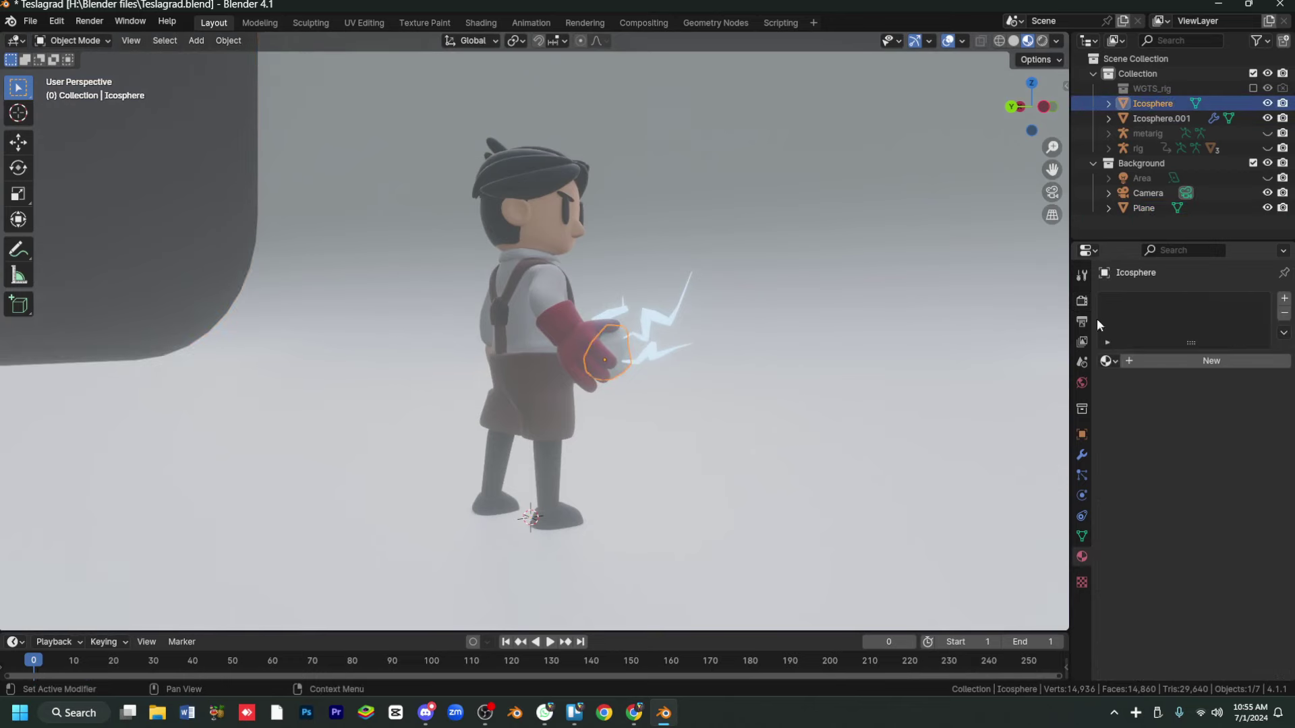
pyautogui.press('z')
pyautogui.click(844, 341)
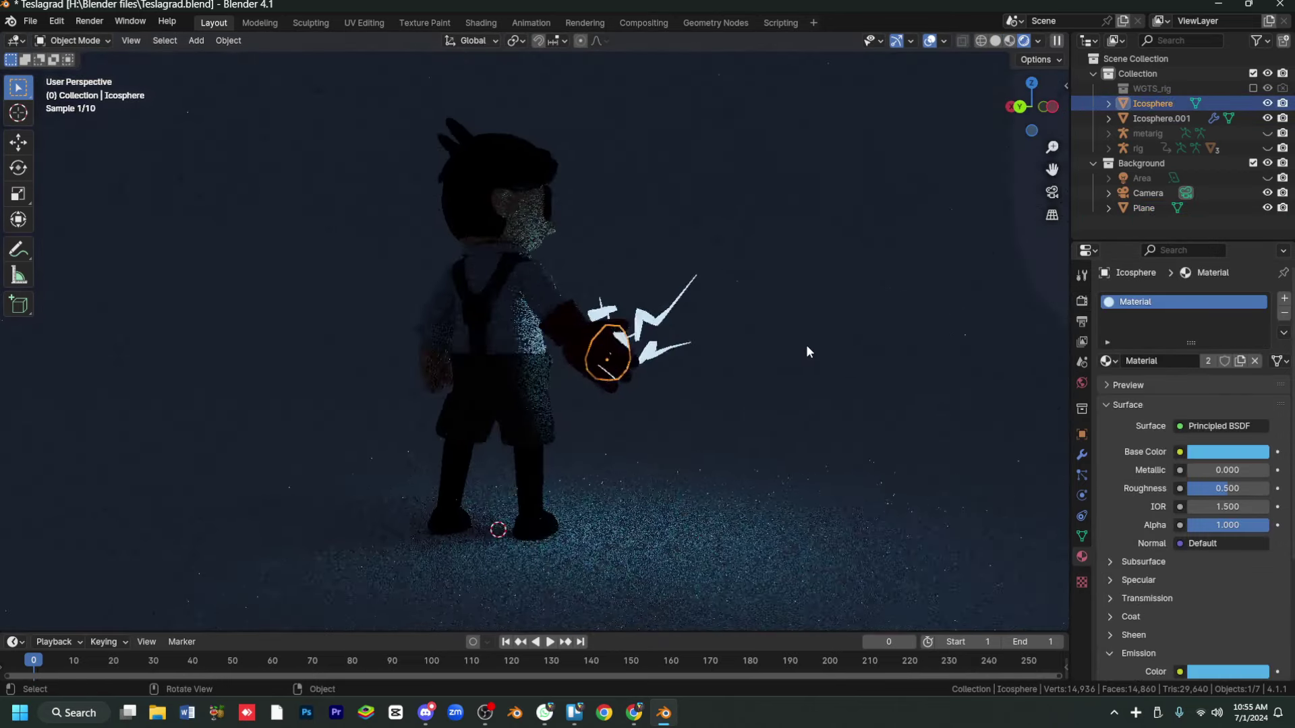
pyautogui.press('KP_0')
pyautogui.press('Delete')
# Add a Rock Generator rock, enlarging and placing it beside the boy.
pyautogui.hotkey('shift', 'a')
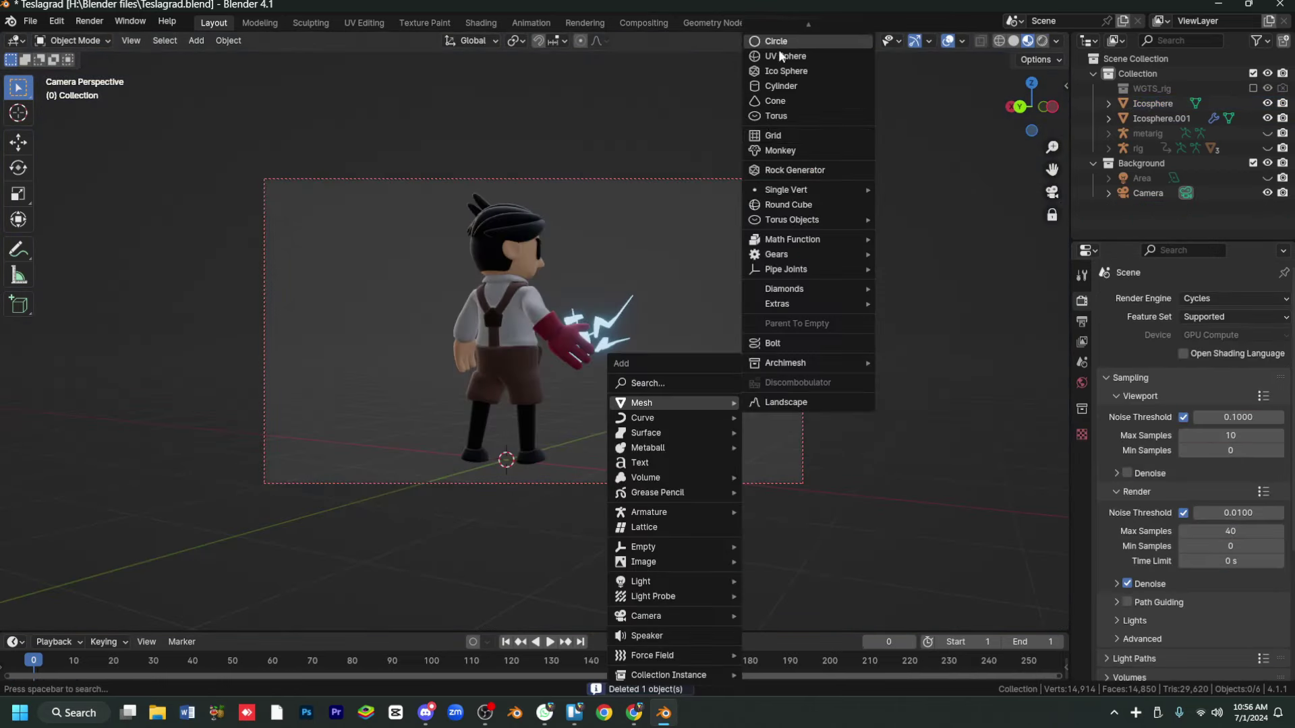
pyautogui.click(794, 170)
pyautogui.press('s')
pyautogui.click(694, 324)
pyautogui.press('g')
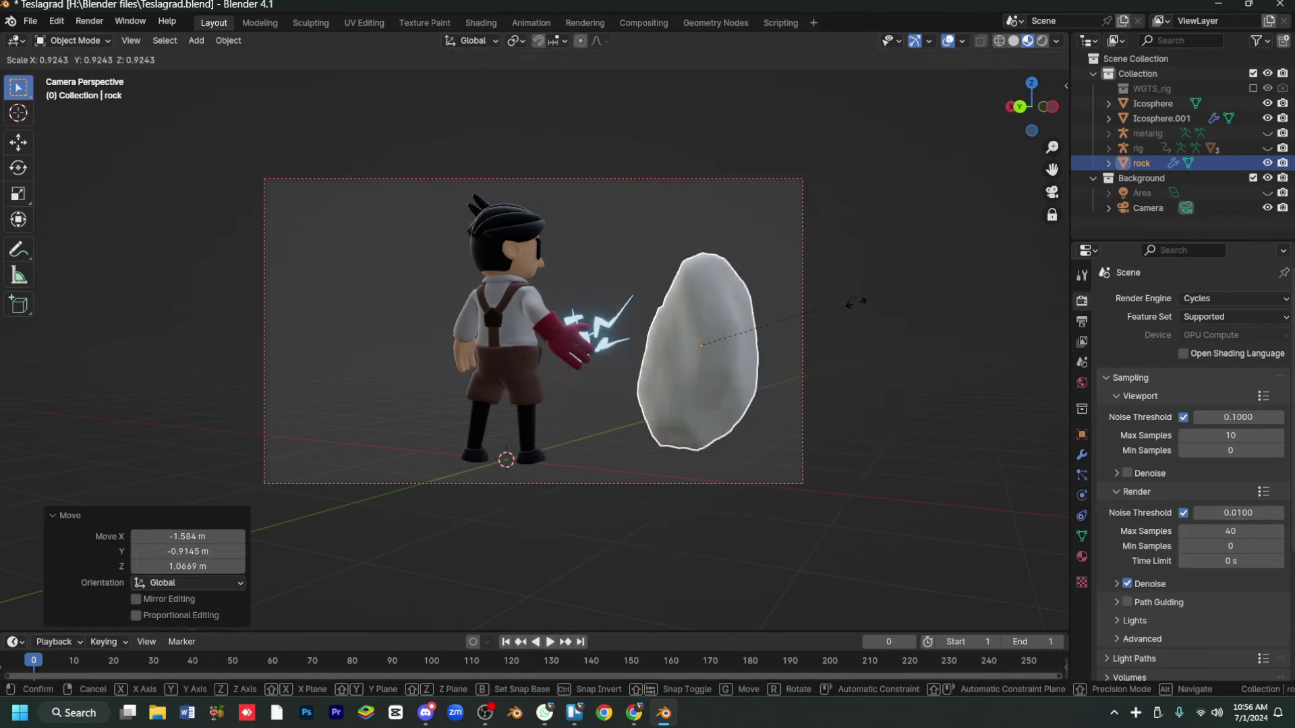
pyautogui.press('y')
pyautogui.press('s')
pyautogui.click(448, 524)
pyautogui.press('r')
pyautogui.click(827, 439)
# Position the rock to the boy's right and stretch it taller along Z.
pyautogui.press('s')
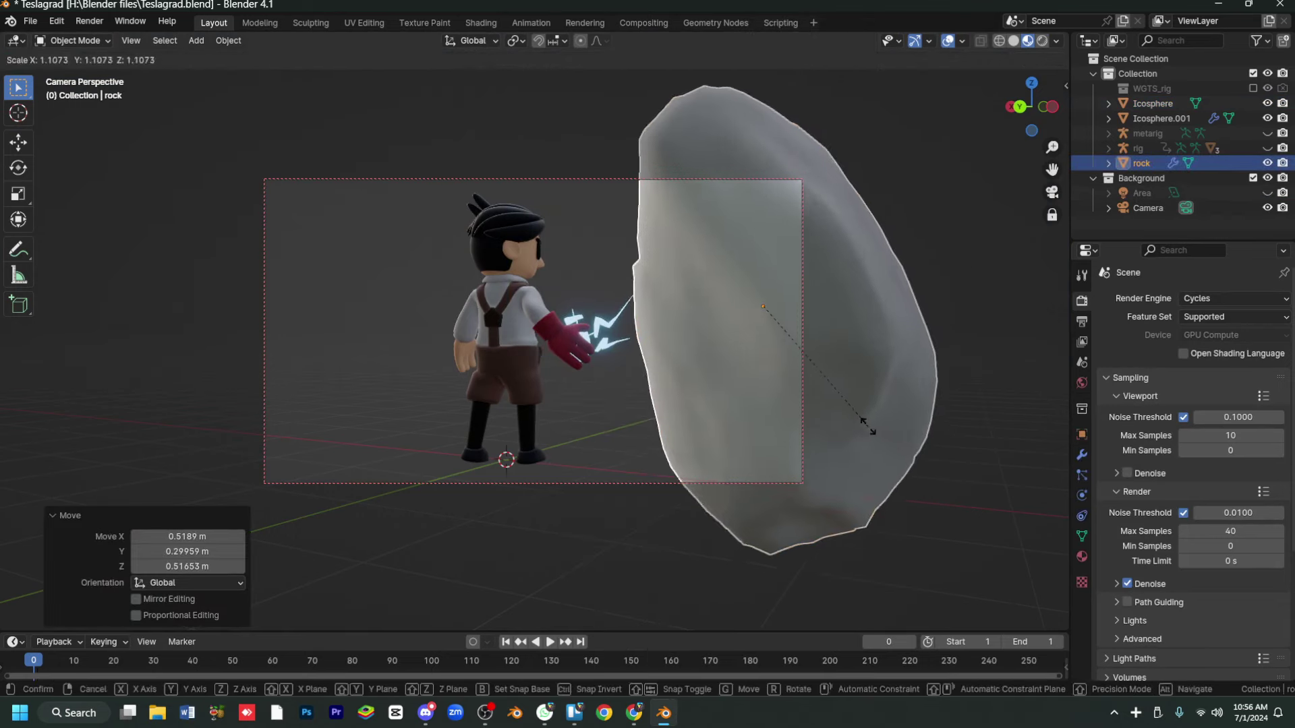
pyautogui.press('g')
pyautogui.press('y')
pyautogui.press('x')
pyautogui.click(837, 378)
pyautogui.press('s')
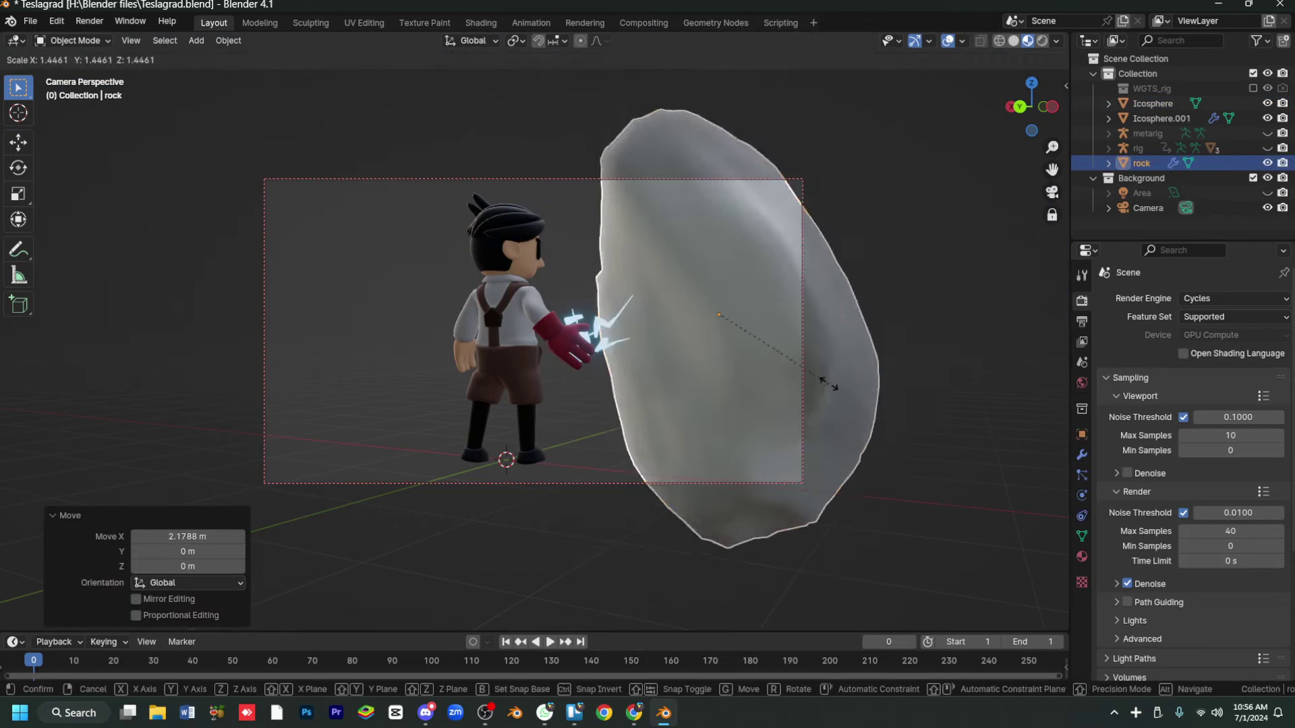
pyautogui.click(828, 387)
pyautogui.press('s')
pyautogui.press('z')
pyautogui.click(834, 456)
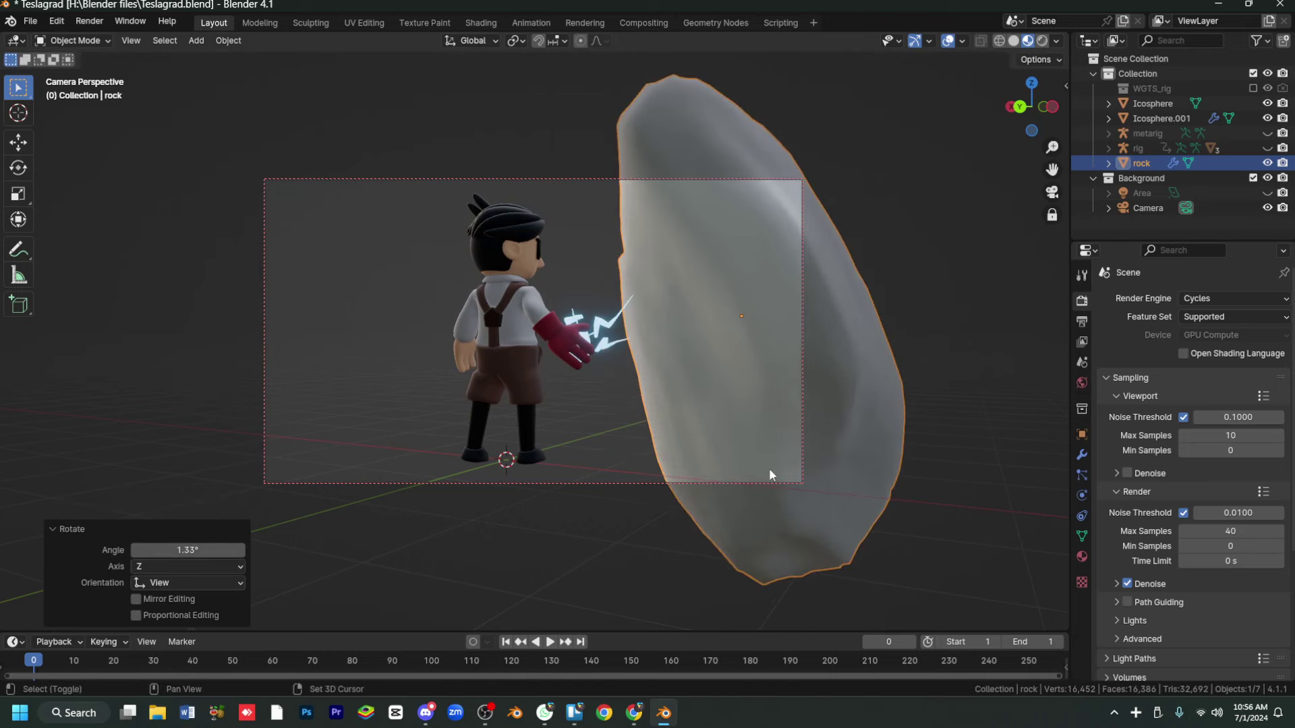
# Duplicate the rock to the boy's left, enlarging it and stretching it slightly taller.
pyautogui.hotkey('shift', 'd')
pyautogui.click(553, 405)
pyautogui.press('s')
pyautogui.click(567, 398)
pyautogui.press('g')
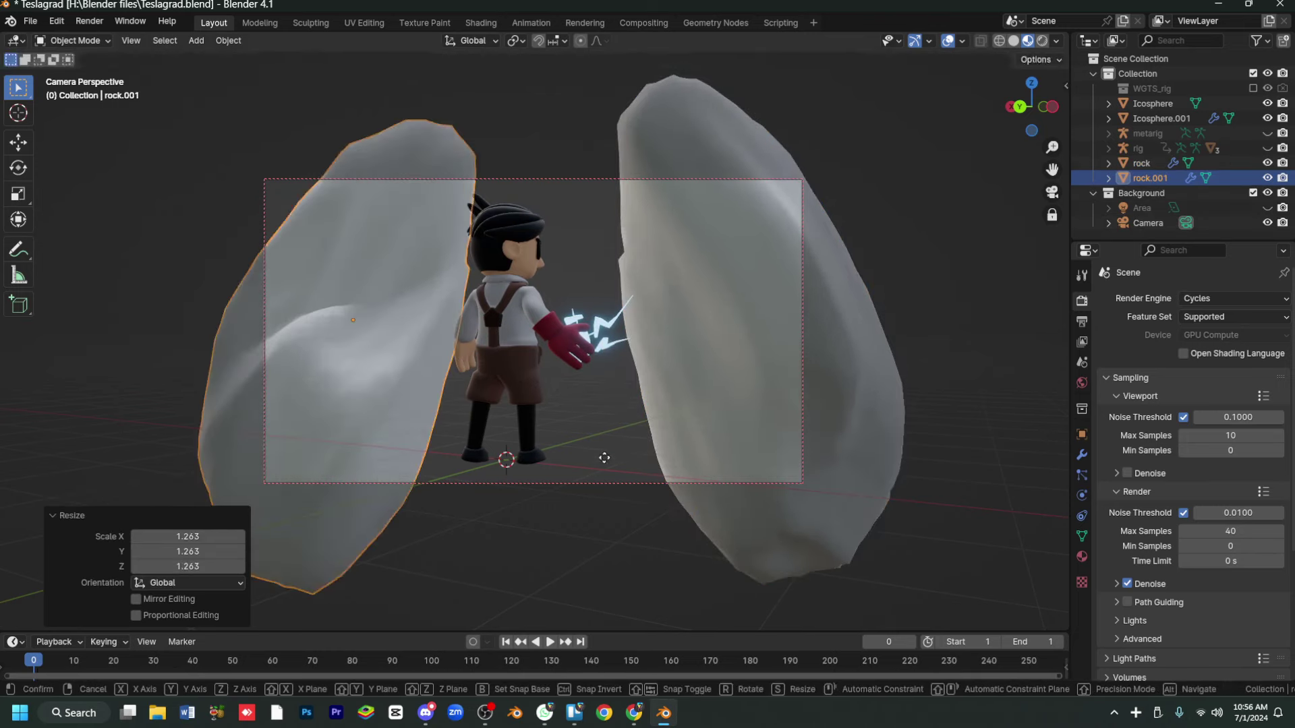
pyautogui.click(552, 425)
pyautogui.press('s')
pyautogui.press('z')
pyautogui.click(465, 402)
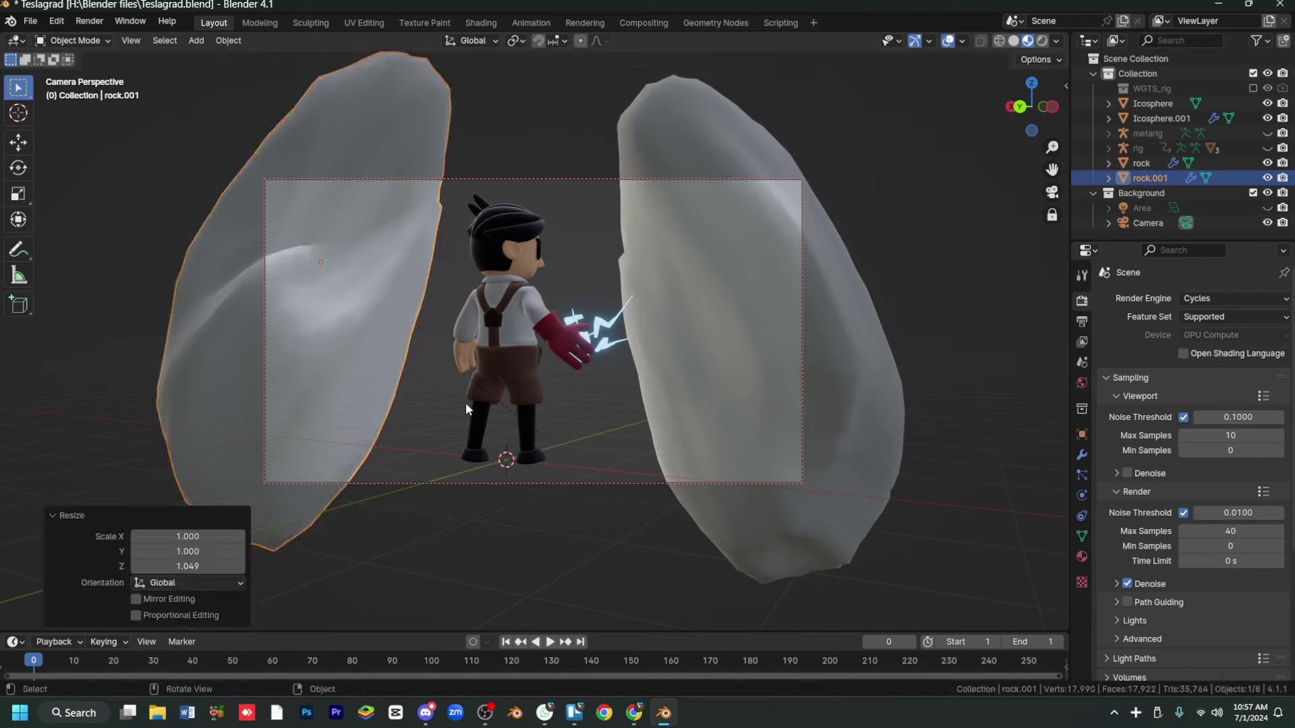
# Duplicate the left rock, flatten it along Z into a slab under the boy's feet.
pyautogui.hotkey('shift', 'd')
pyautogui.click(641, 588)
pyautogui.press('s')
pyautogui.press('z')
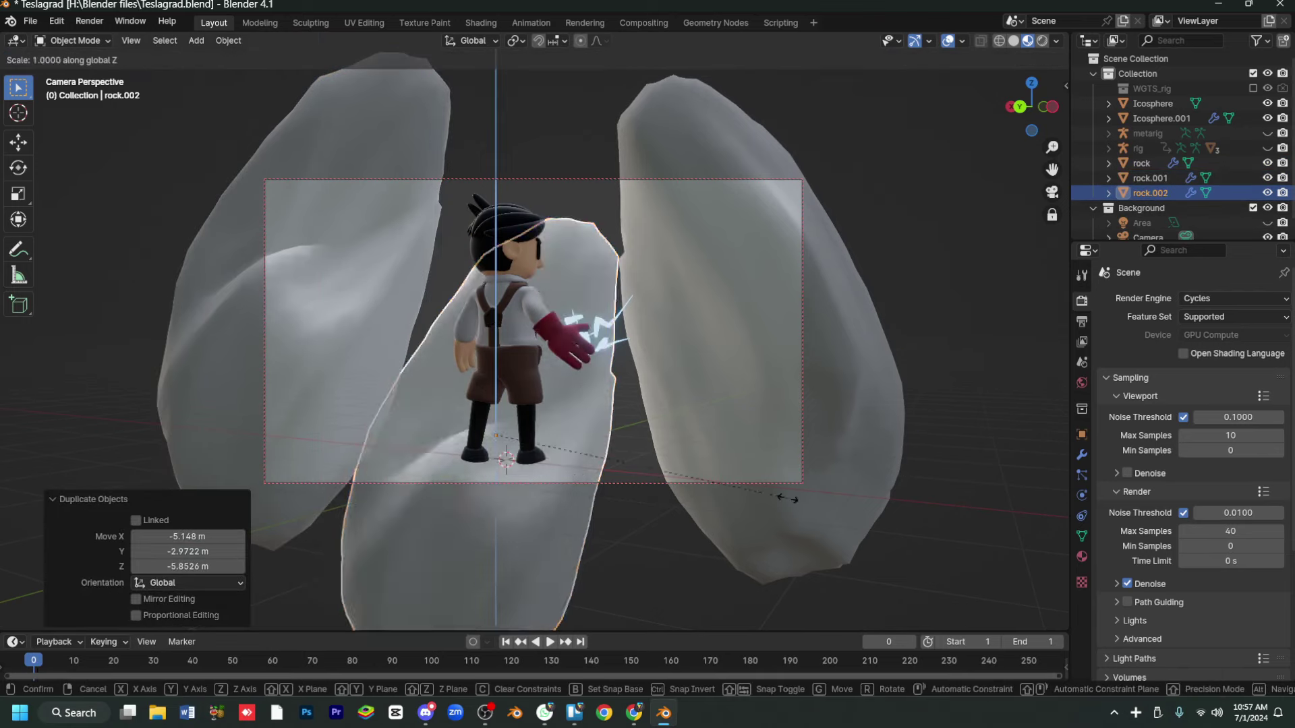
pyautogui.click(594, 476)
pyautogui.press('g')
pyautogui.click(514, 366)
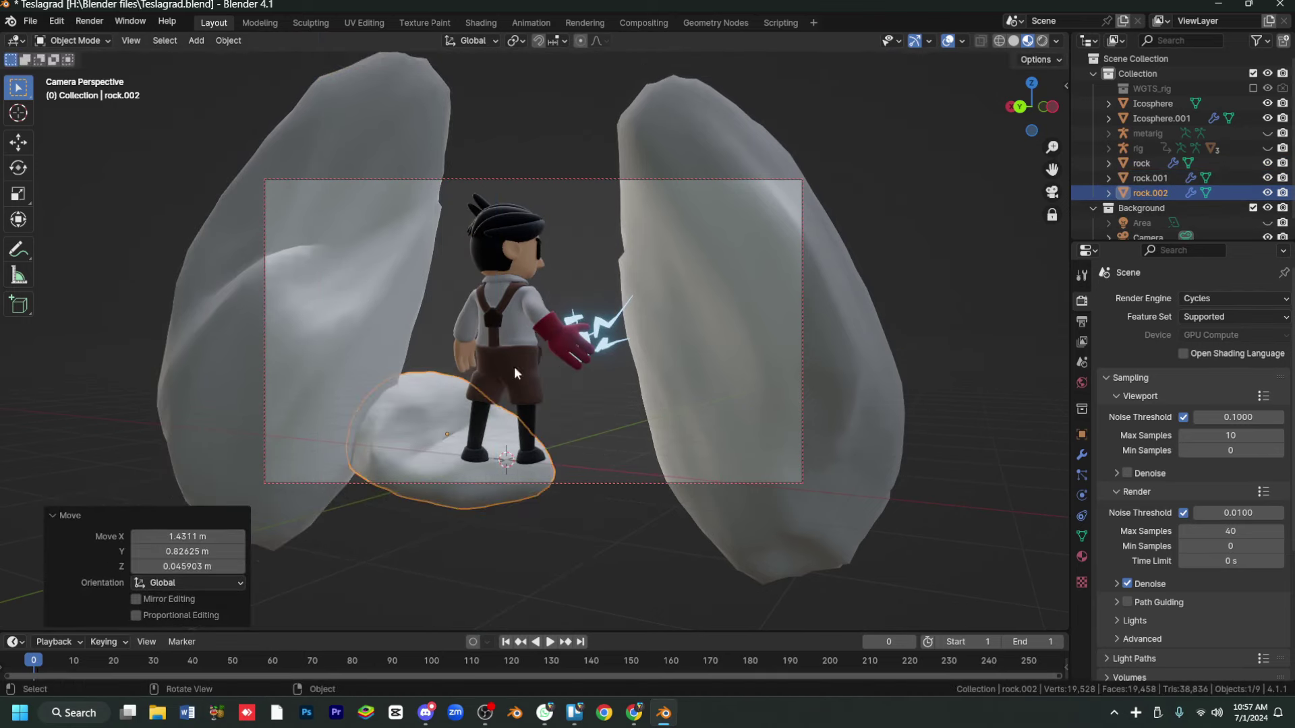
pyautogui.press('r')
pyautogui.click(634, 440)
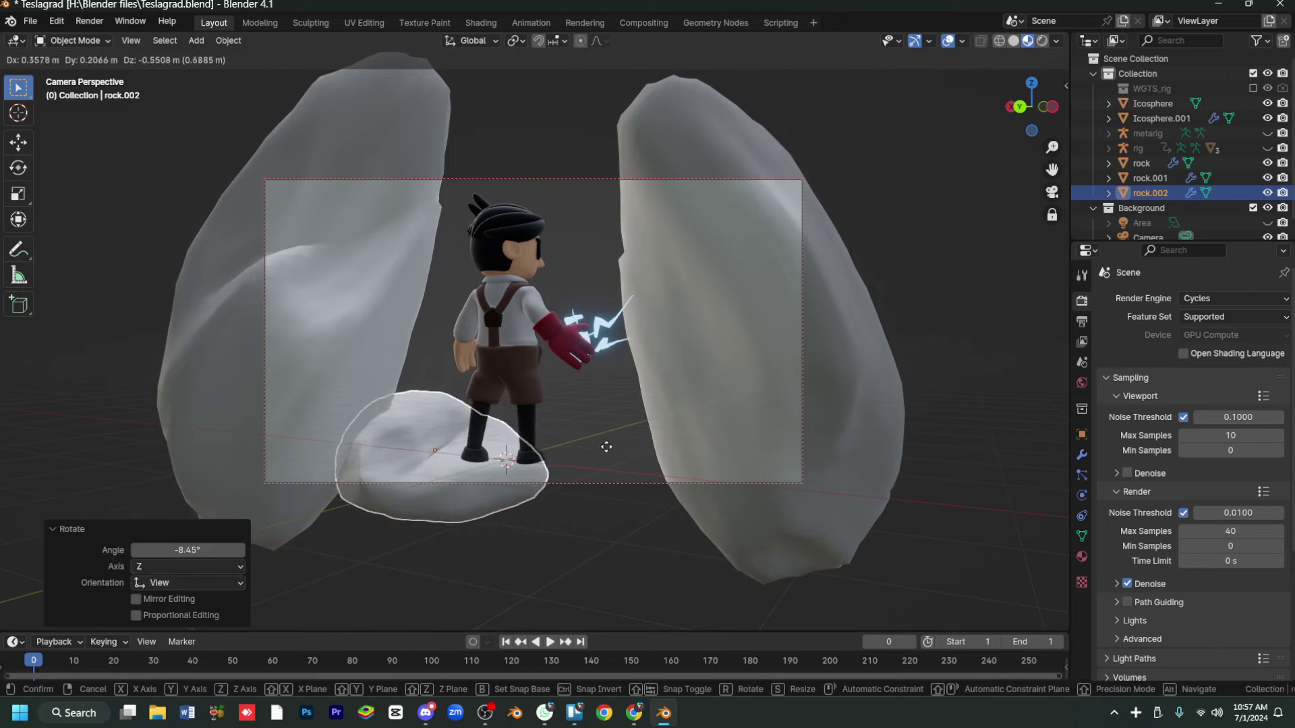
# Duplicate the flat slab to the right along Y and rotate it around Z.
pyautogui.hotkey('shift', 'd')
pyautogui.press('y')
pyautogui.click(836, 465)
pyautogui.press('r')
pyautogui.press('z')
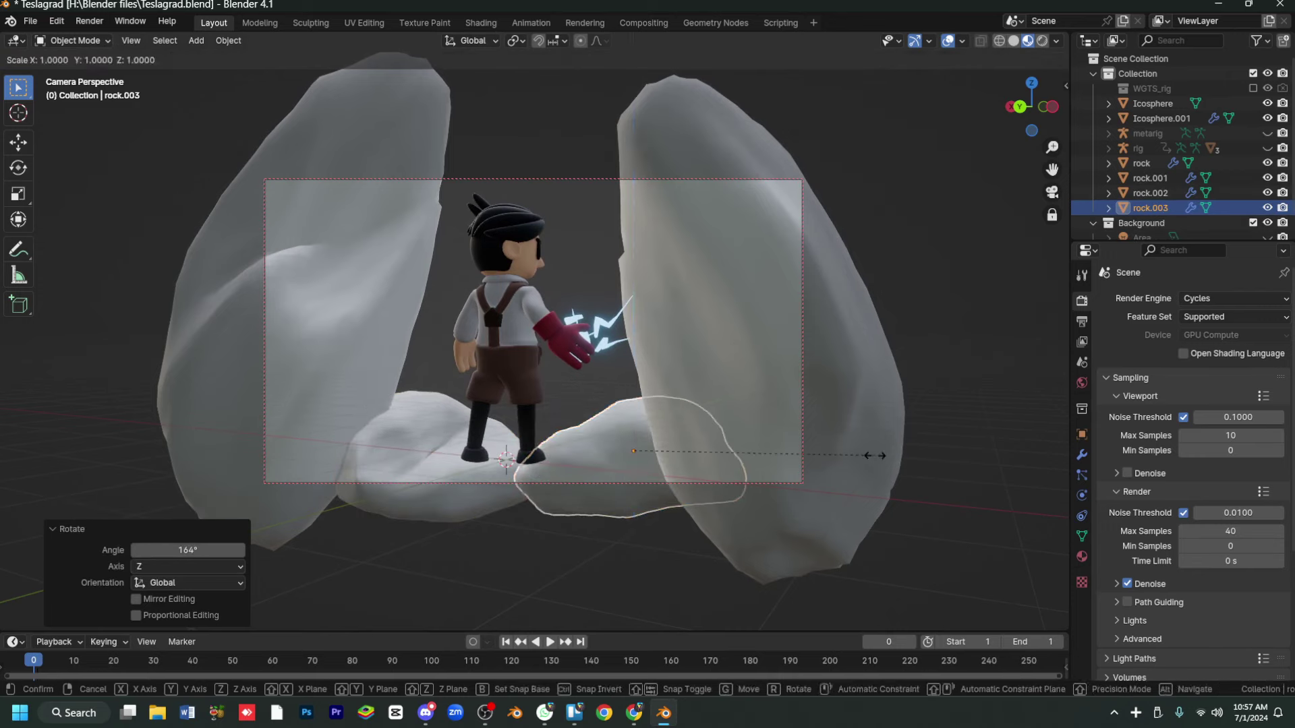
pyautogui.click(812, 415)
pyautogui.click(819, 549)
# Create a new material for the right rock with a dark base colour.
pyautogui.click(1082, 556)
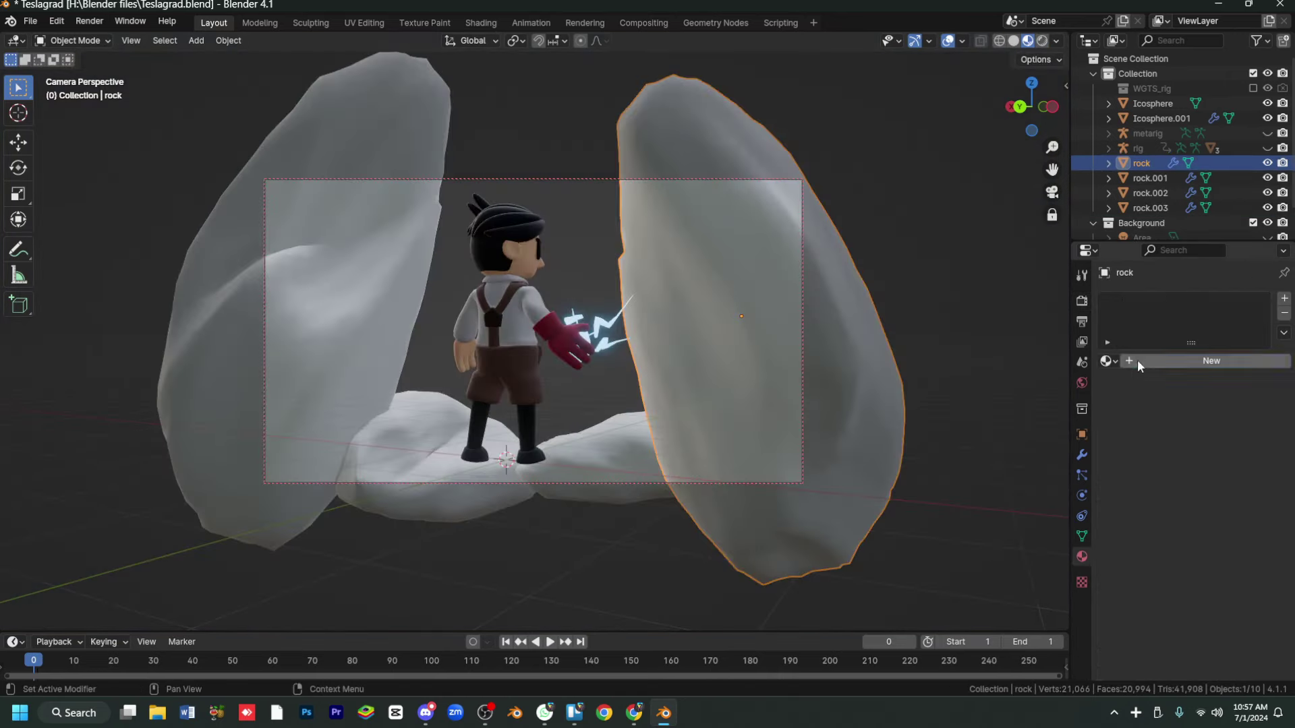
pyautogui.click(1137, 361)
pyautogui.click(1228, 452)
pyautogui.moveTo(1273, 290); pyautogui.dragTo(1274, 357)
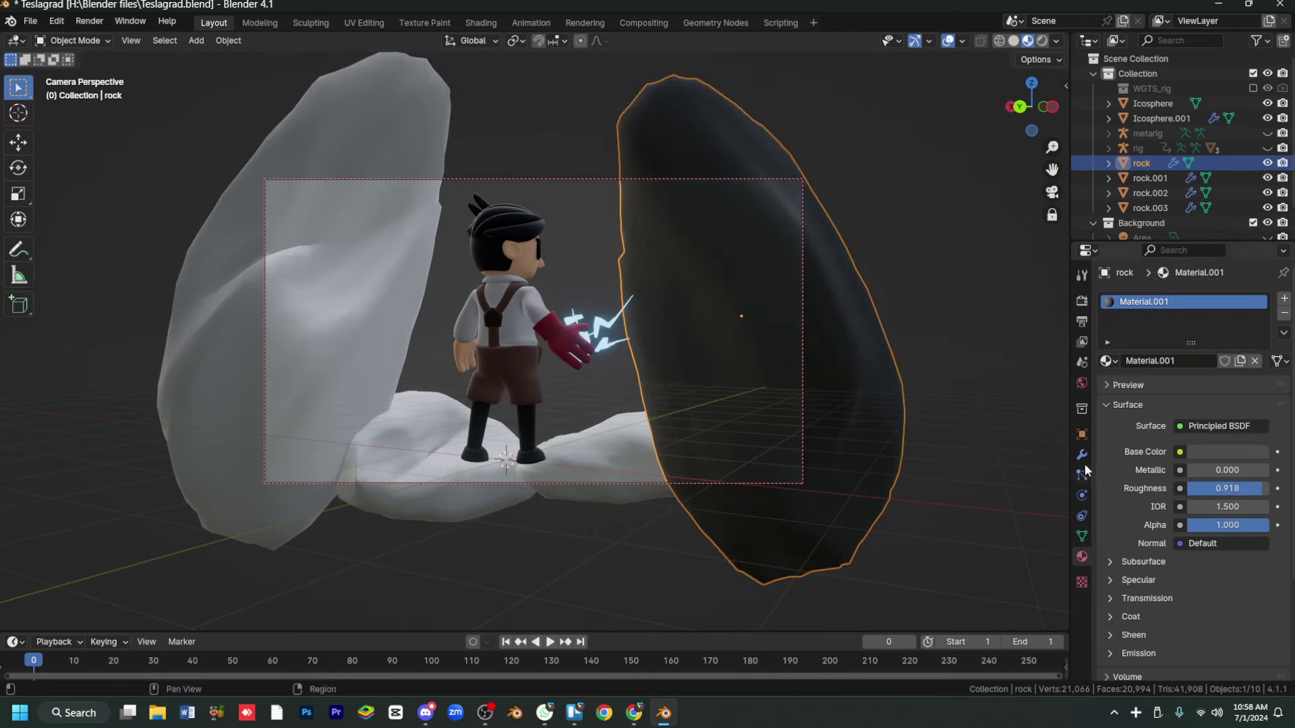
# Switch to the Shading workspace and make the camera active to view through it.
pyautogui.click(481, 23)
pyautogui.moveTo(524, 205)
pyautogui.mouseDown(button='middle')
pyautogui.moveTo(513, 221)
pyautogui.moveTo(532, 241)
pyautogui.mouseUp(button='middle')
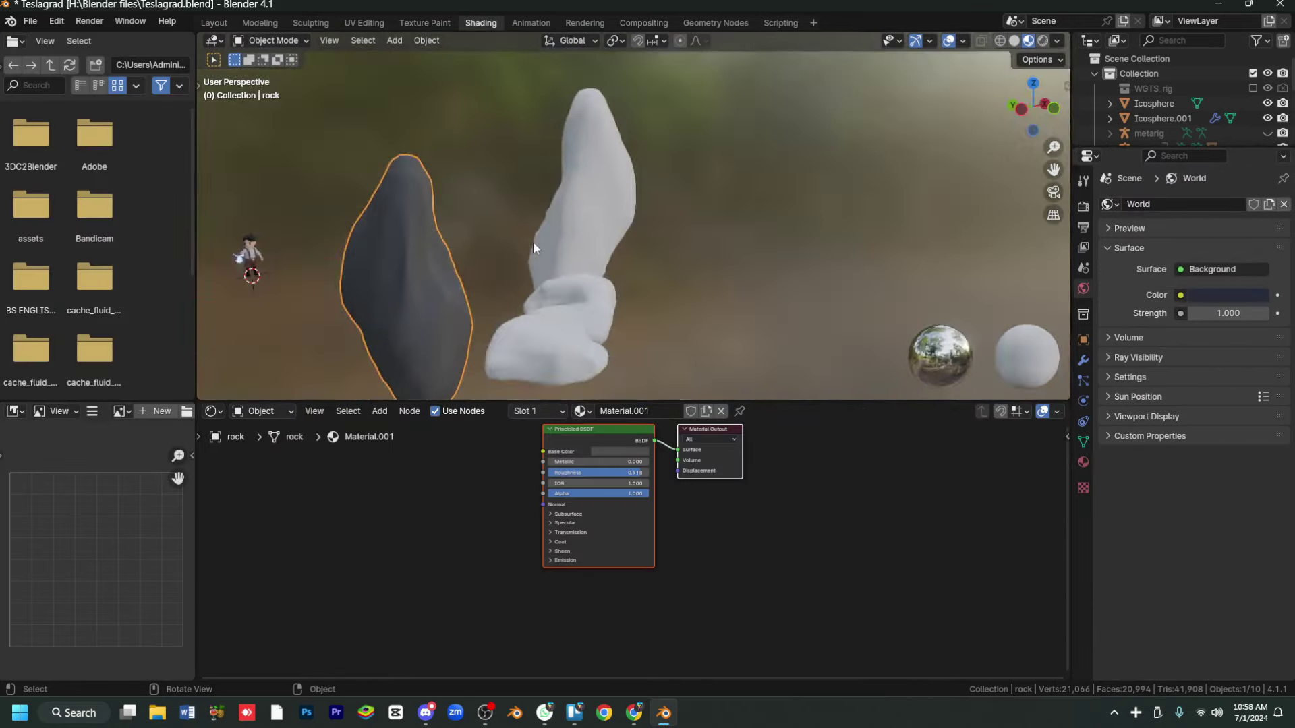
pyautogui.press('ctrl+KP_0')
pyautogui.hotkey('ctrl', 'j')
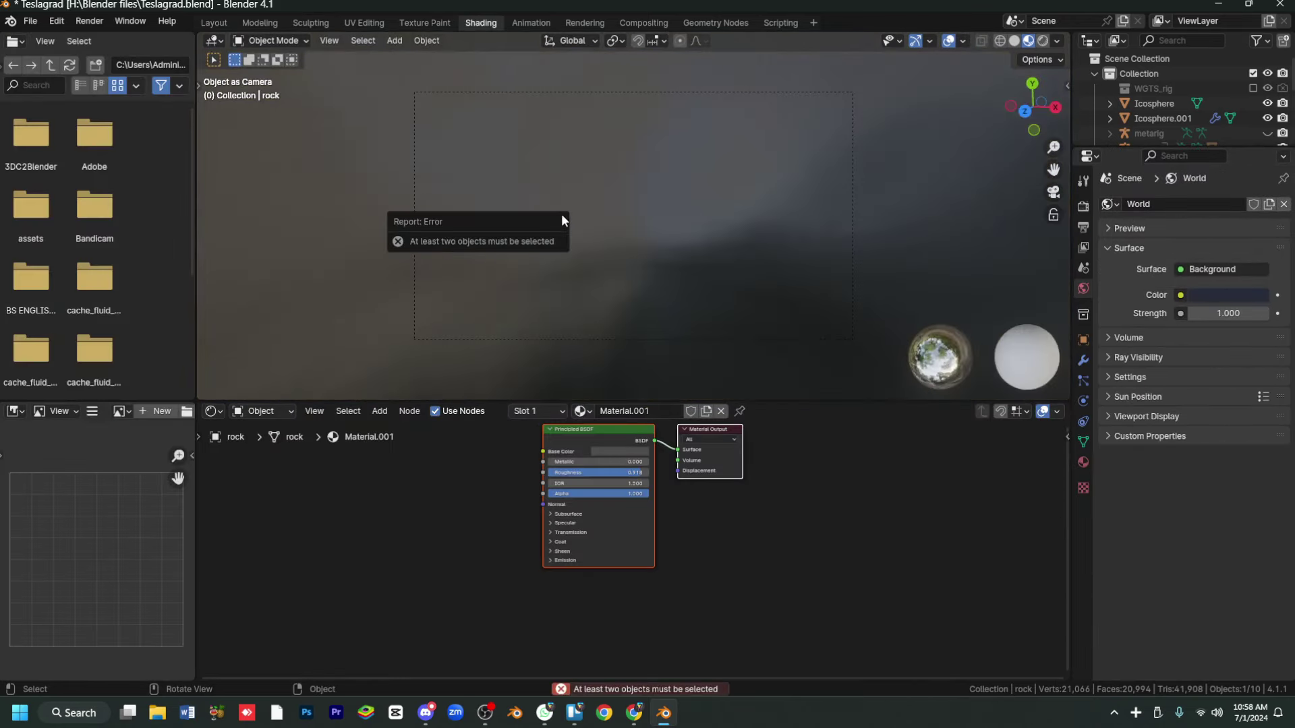
pyautogui.press('ctrl+KP_1')
pyautogui.click(310, 360)
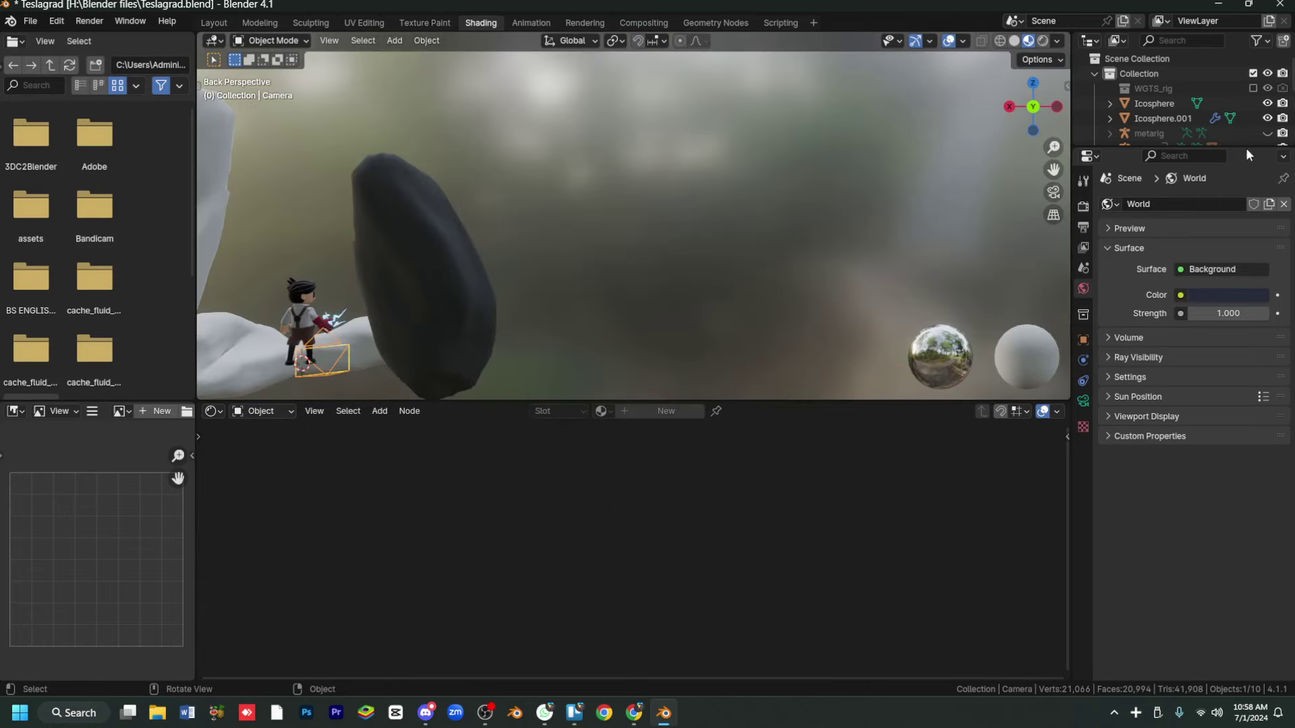
pyautogui.moveTo(1246, 147); pyautogui.dragTo(1255, 317)
pyautogui.click(1149, 253)
pyautogui.press('KP_0')
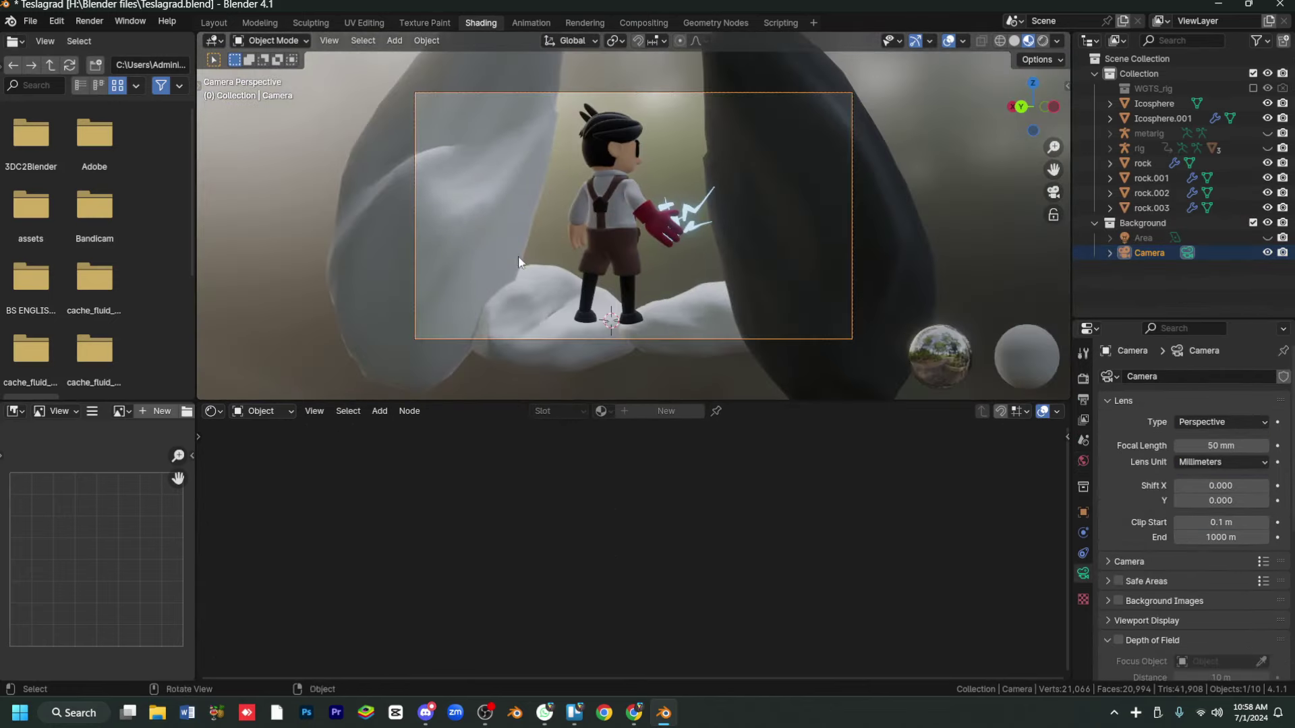
# Select the rocks, link the dark material to all of them, and preview rendered.
pyautogui.click(518, 256)
pyautogui.keyDown('shift'); pyautogui.click(721, 322); pyautogui.keyUp('shift')
pyautogui.keyDown('shift'); pyautogui.click(751, 278); pyautogui.keyUp('shift')
pyautogui.hotkey('ctrl', 'l')
pyautogui.click(730, 311)
pyautogui.click(941, 192)
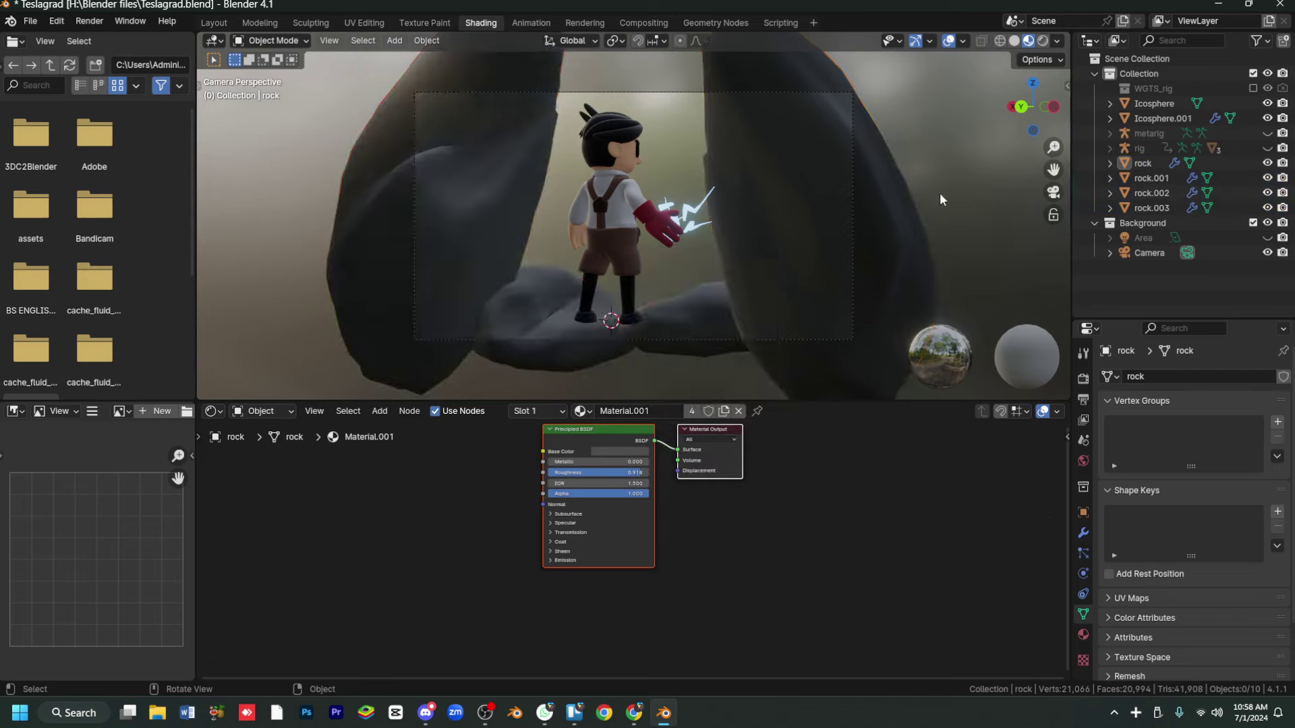
pyautogui.press('z')
# Raise the rocks' Displace modifier Midlevel to reshape their surfaces.
pyautogui.click(214, 22)
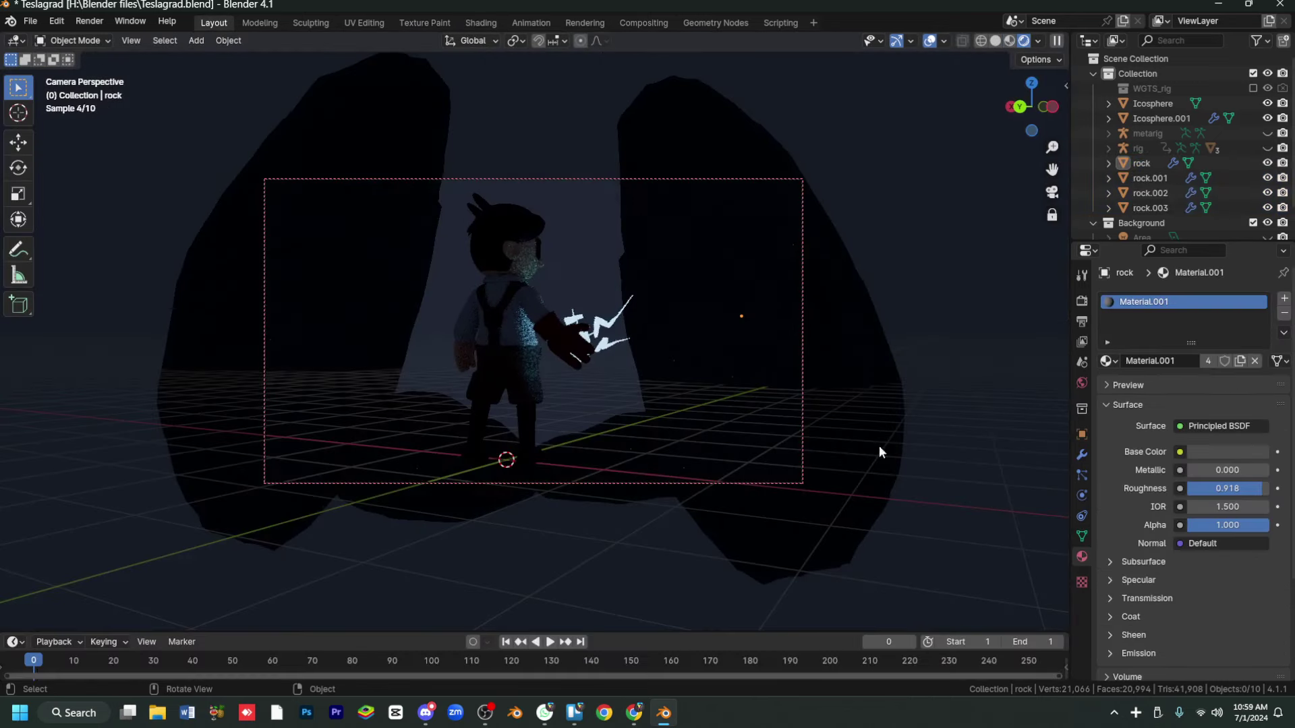
pyautogui.click(1082, 455)
pyautogui.click(832, 451)
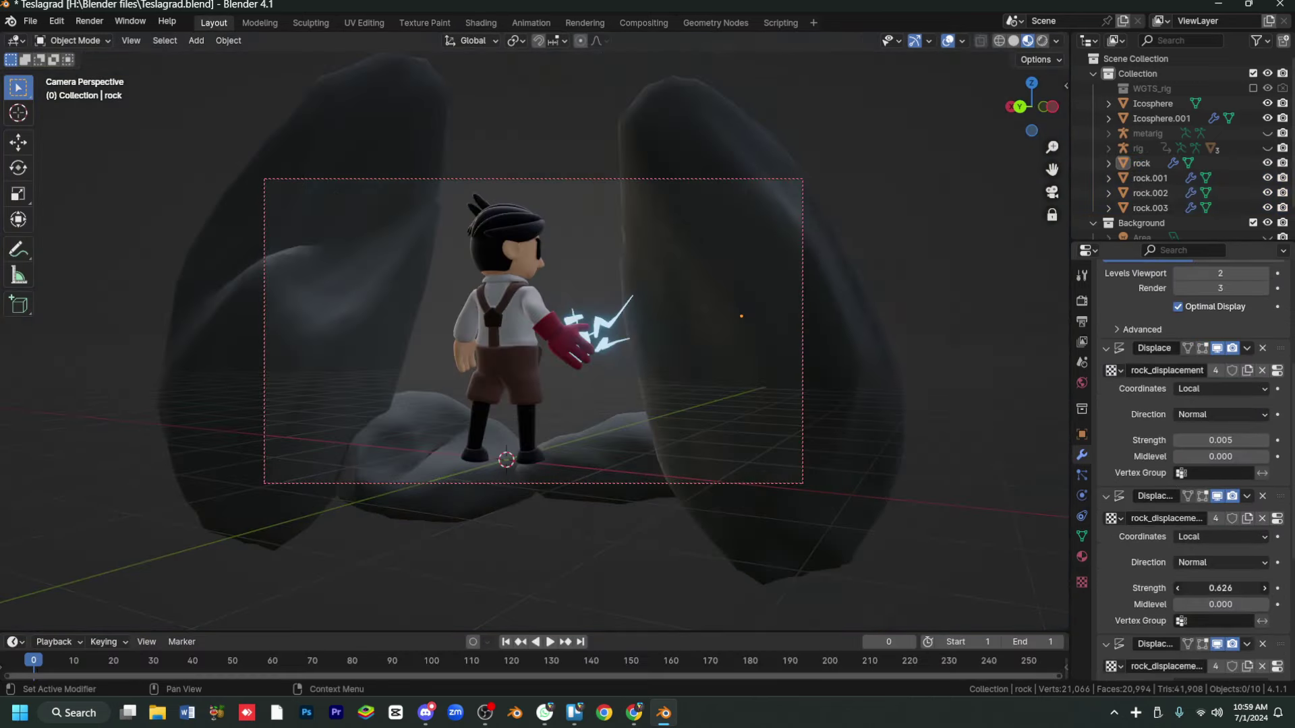
pyautogui.moveTo(1207, 604); pyautogui.dragTo(1234, 605)
pyautogui.scroll(4, 1232, 600)
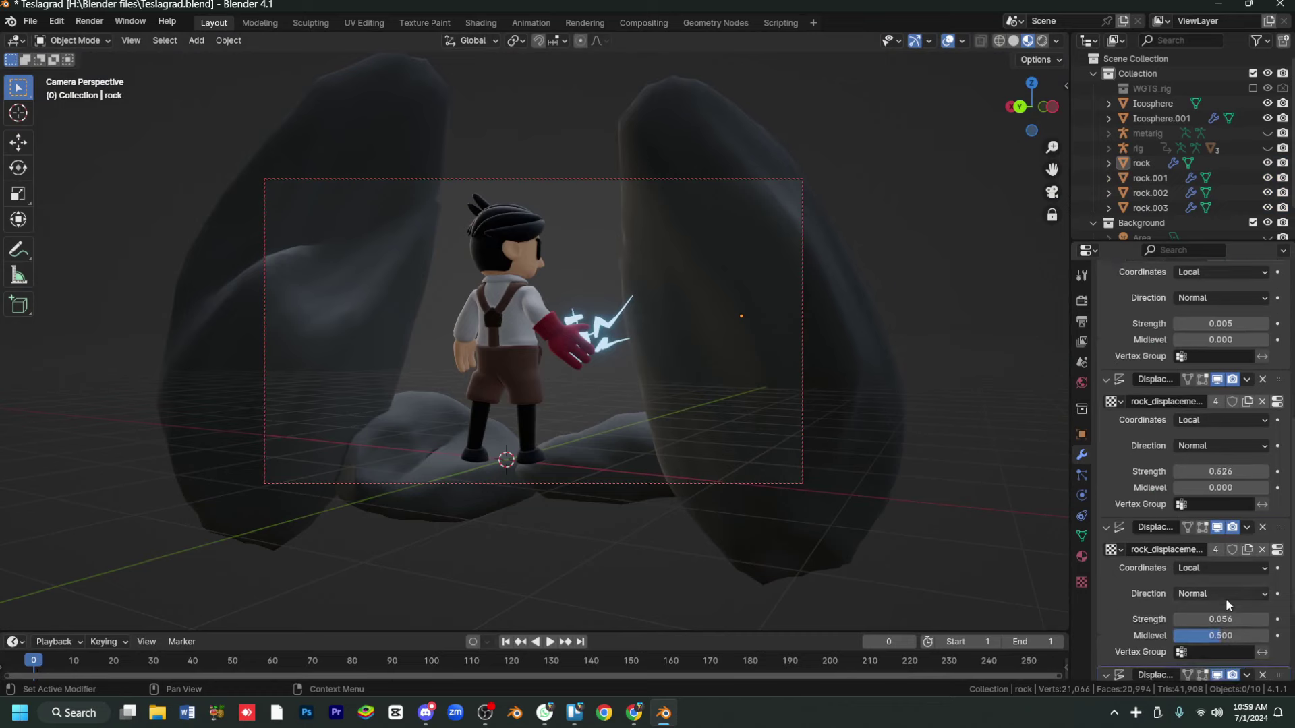
pyautogui.scroll(4, 1232, 601)
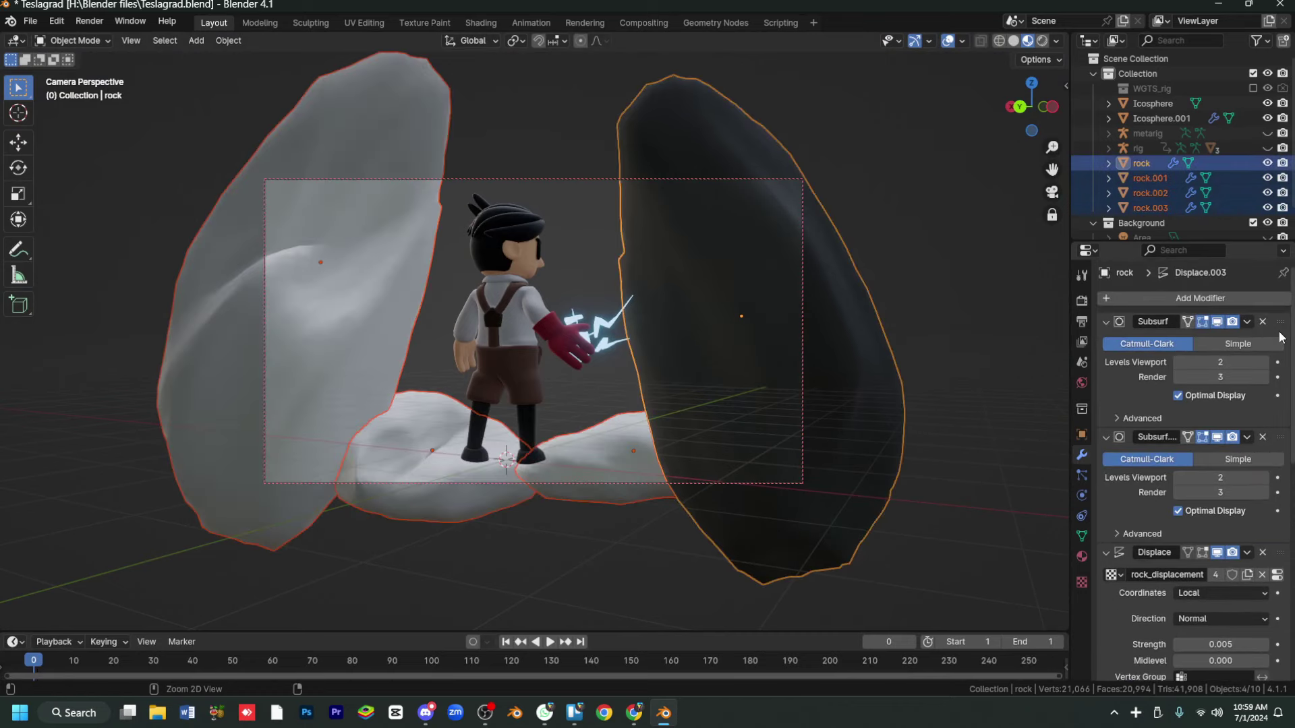
# Duplicate all the rocks, leaving the copies in place.
pyautogui.hotkey('ctrl', 'l')
pyautogui.press('Escape')
pyautogui.hotkey('shift', 'd')
pyautogui.press('x')
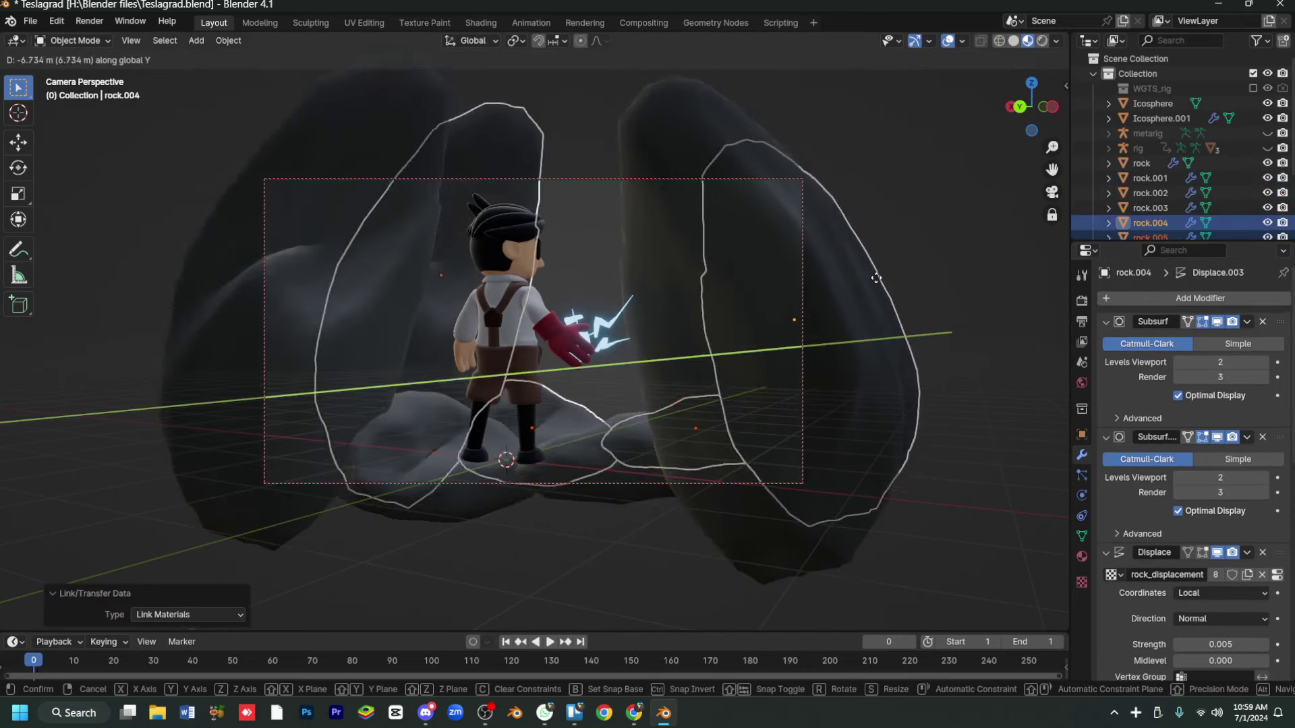
pyautogui.rightClick(938, 406)
# Rotate one copied rock around Z and move it sideways along X.
pyautogui.click(468, 387)
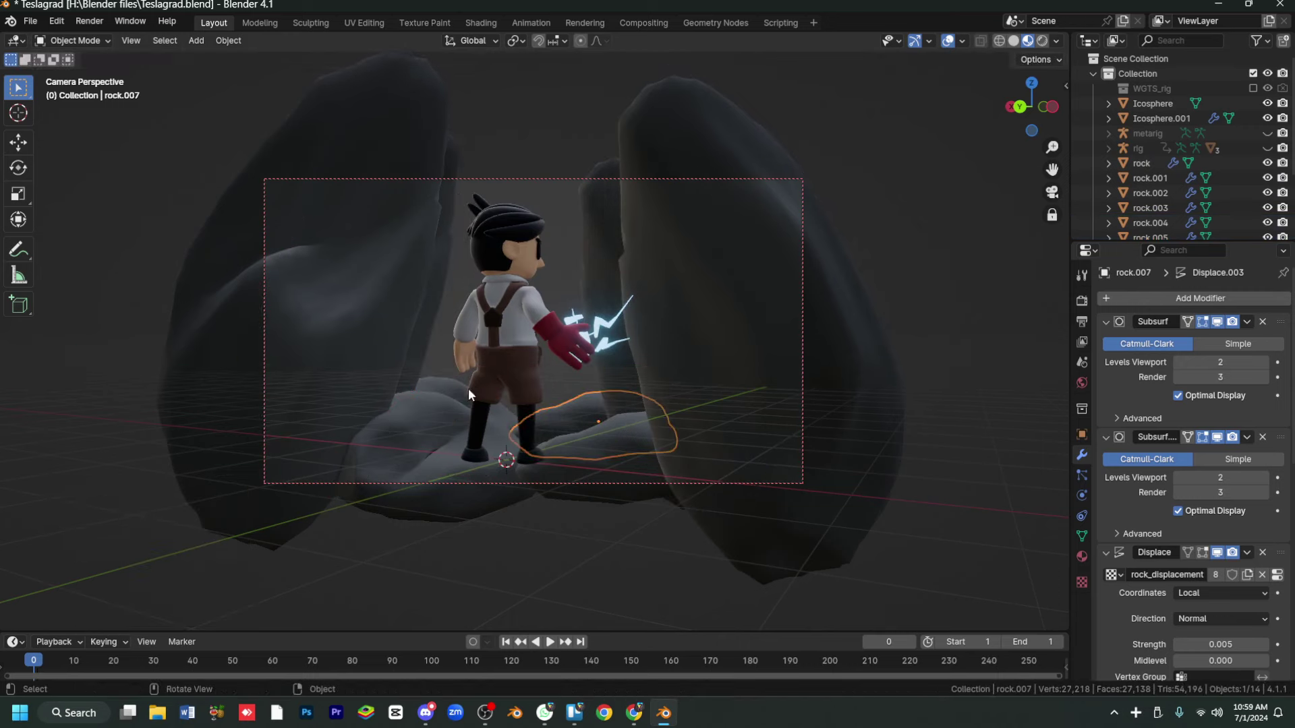
pyautogui.click(625, 431)
pyautogui.press('r')
pyautogui.press('z')
pyautogui.click(705, 460)
pyautogui.press('g')
pyautogui.press('x')
pyautogui.click(697, 375)
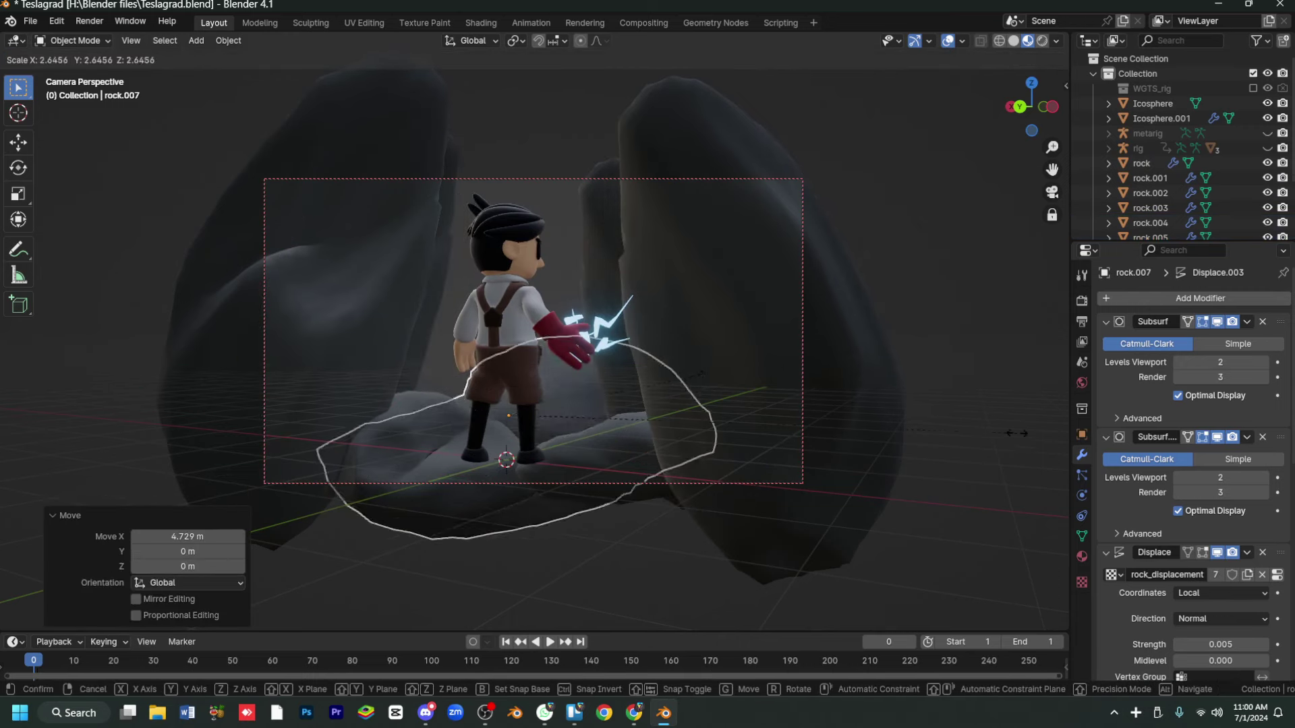
pyautogui.click(1018, 433)
pyautogui.press('z')
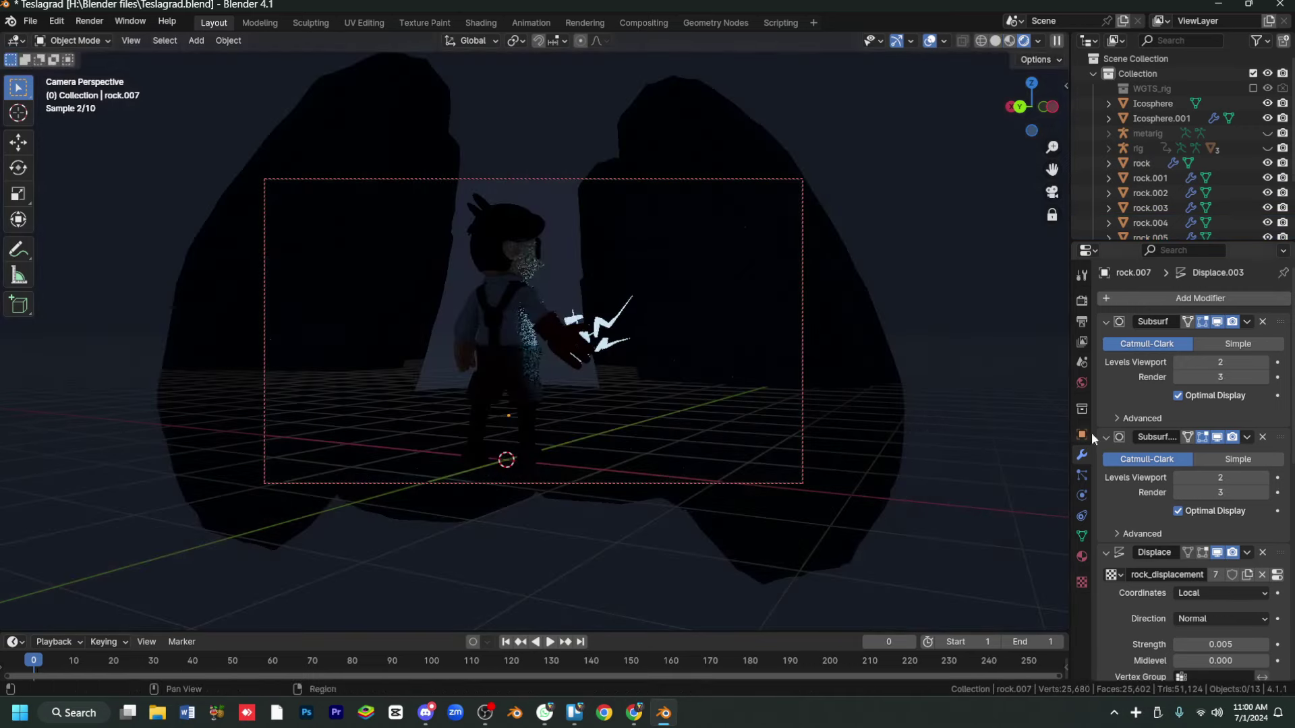
# Check render sampling and set the world background colour to black.
pyautogui.click(1082, 300)
pyautogui.click(1082, 382)
pyautogui.click(1227, 389)
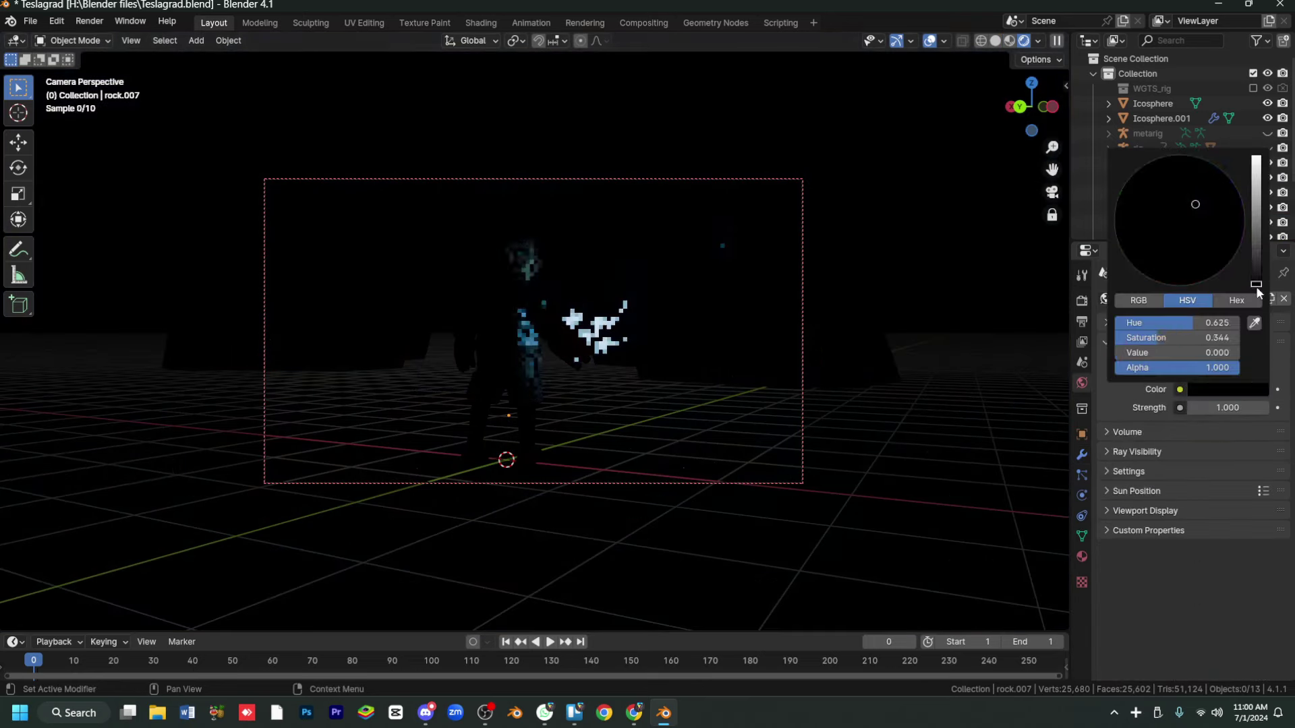
pyautogui.press('z')
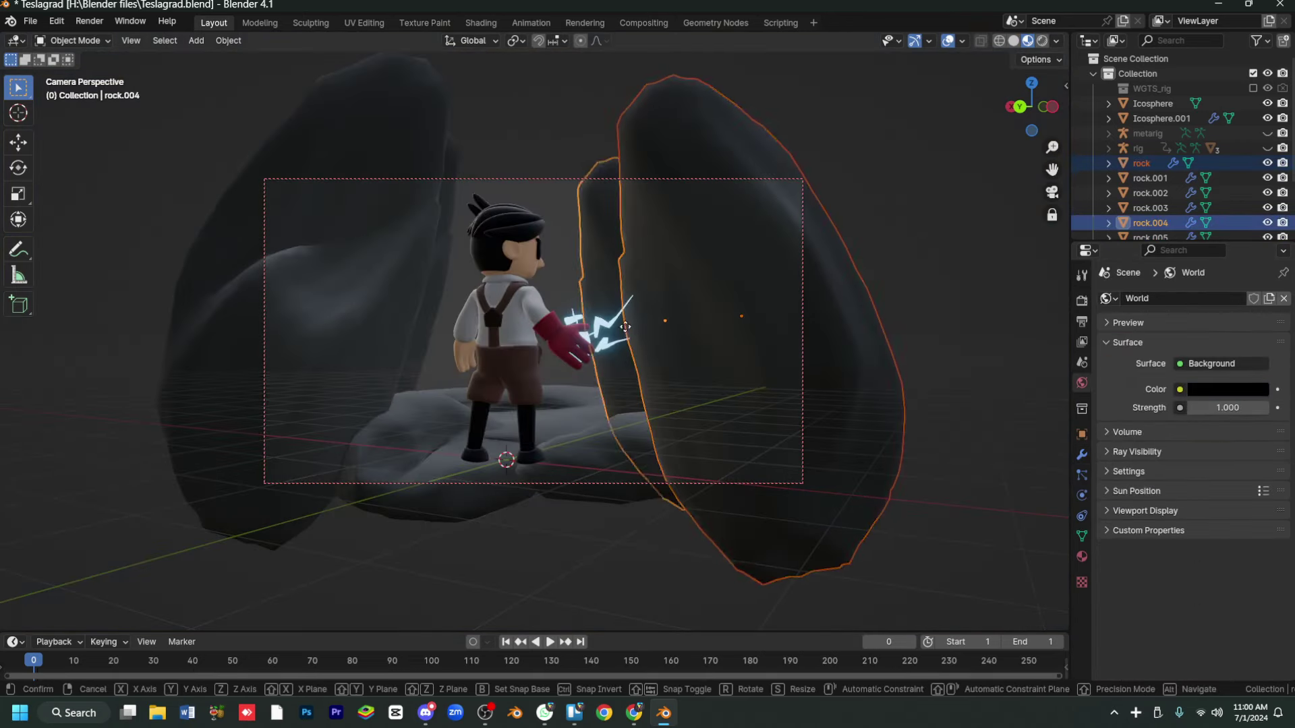
# Widen rock.004 along X to 1.208, tilt rock.005, and switch to top view.
pyautogui.press('s')
pyautogui.press('x')
pyautogui.press('Return')
pyautogui.click(398, 387)
pyautogui.press('r')
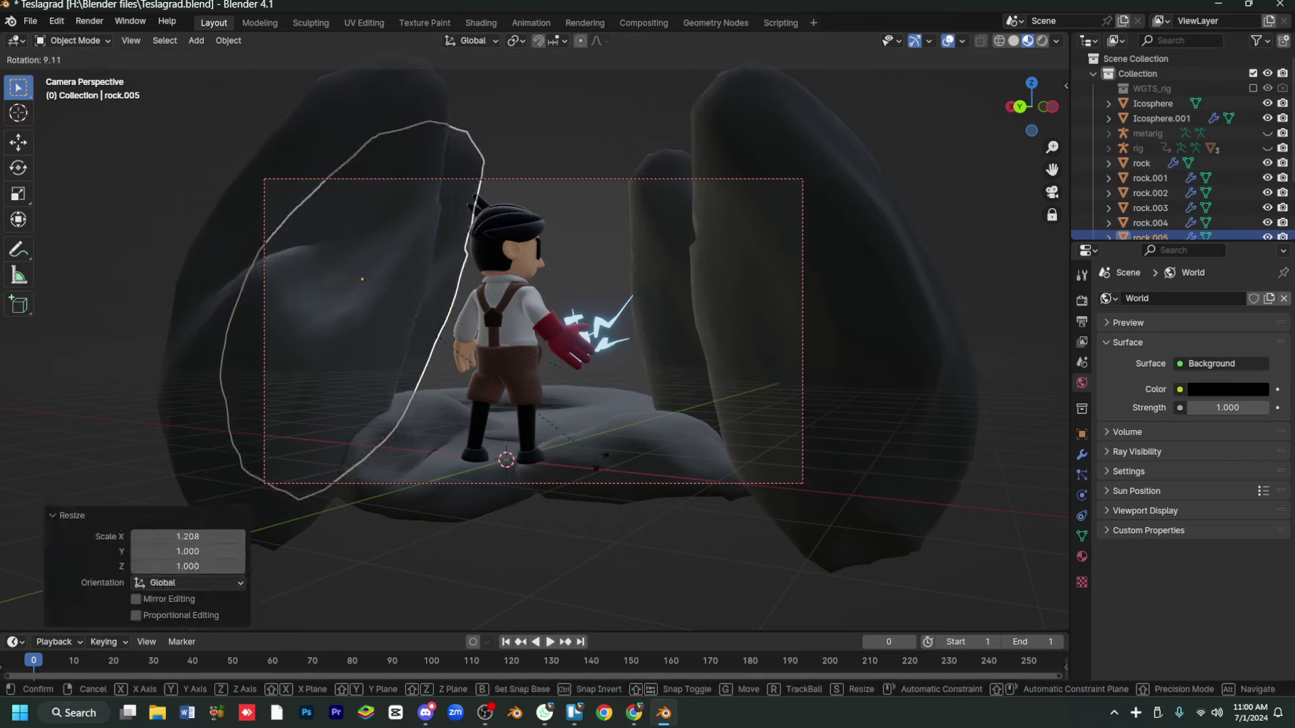
pyautogui.press('Return')
pyautogui.click(674, 260)
pyautogui.press('KP_7')
# Frame rock.004 and box-select the group of surrounding rocks.
pyautogui.press('KP_Decimal')
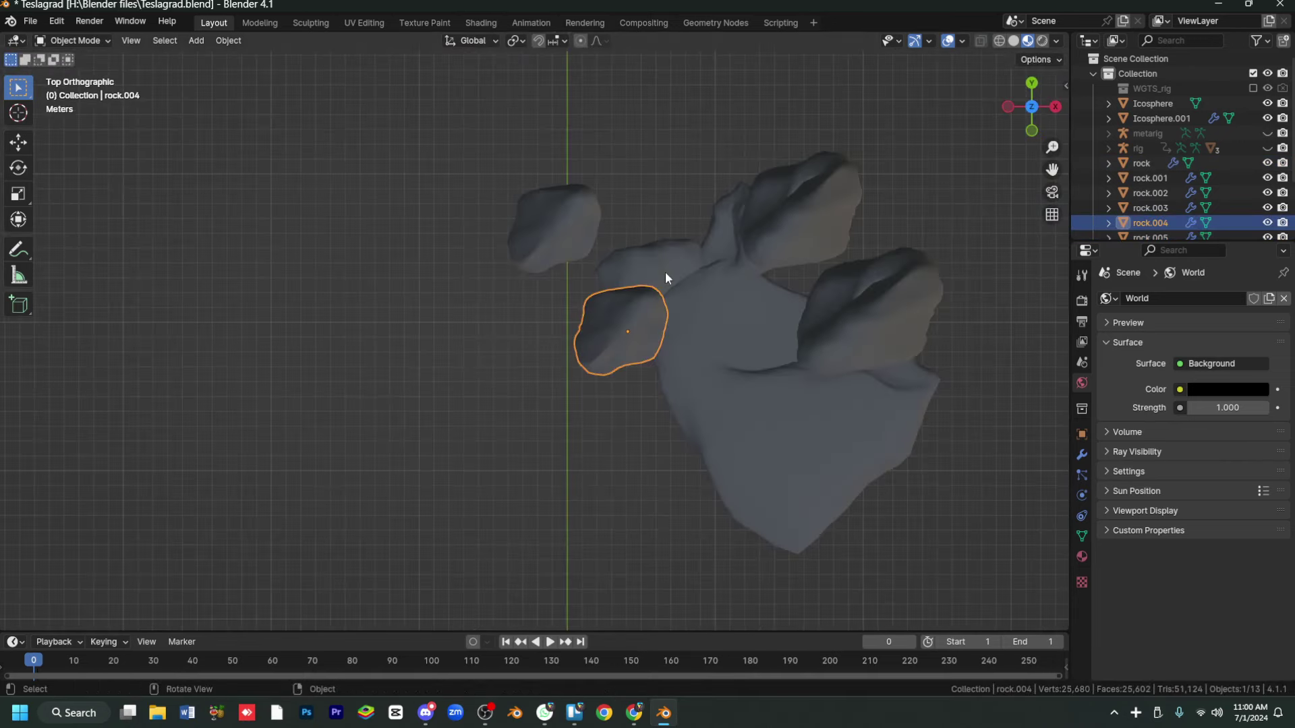
pyautogui.scroll(-2, 665, 273)
pyautogui.moveTo(512, 263); pyautogui.dragTo(739, 378)
pyautogui.press('g')
pyautogui.click(634, 180)
pyautogui.press('KP_0')
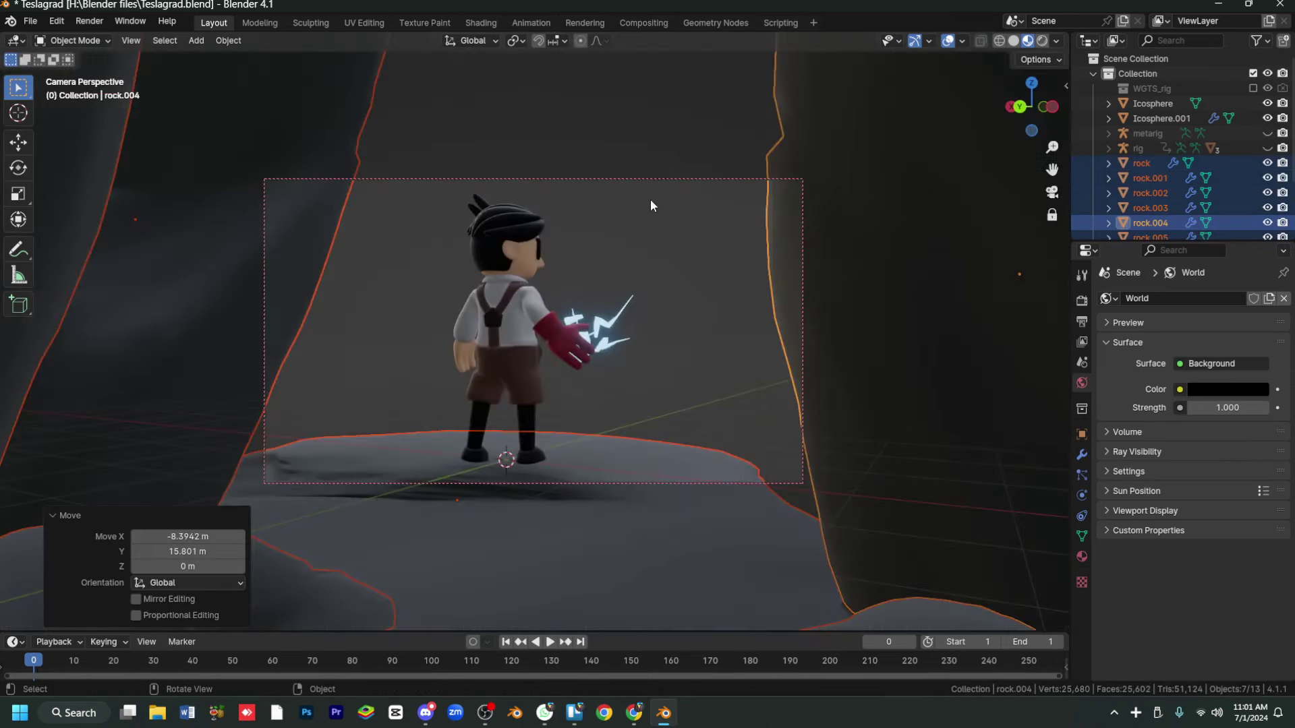
# Slide the selected rocks along local X and scale them in toward the character.
pyautogui.press('g')
pyautogui.press('Escape')
pyautogui.press('g')
pyautogui.press('x')
pyautogui.press('x')
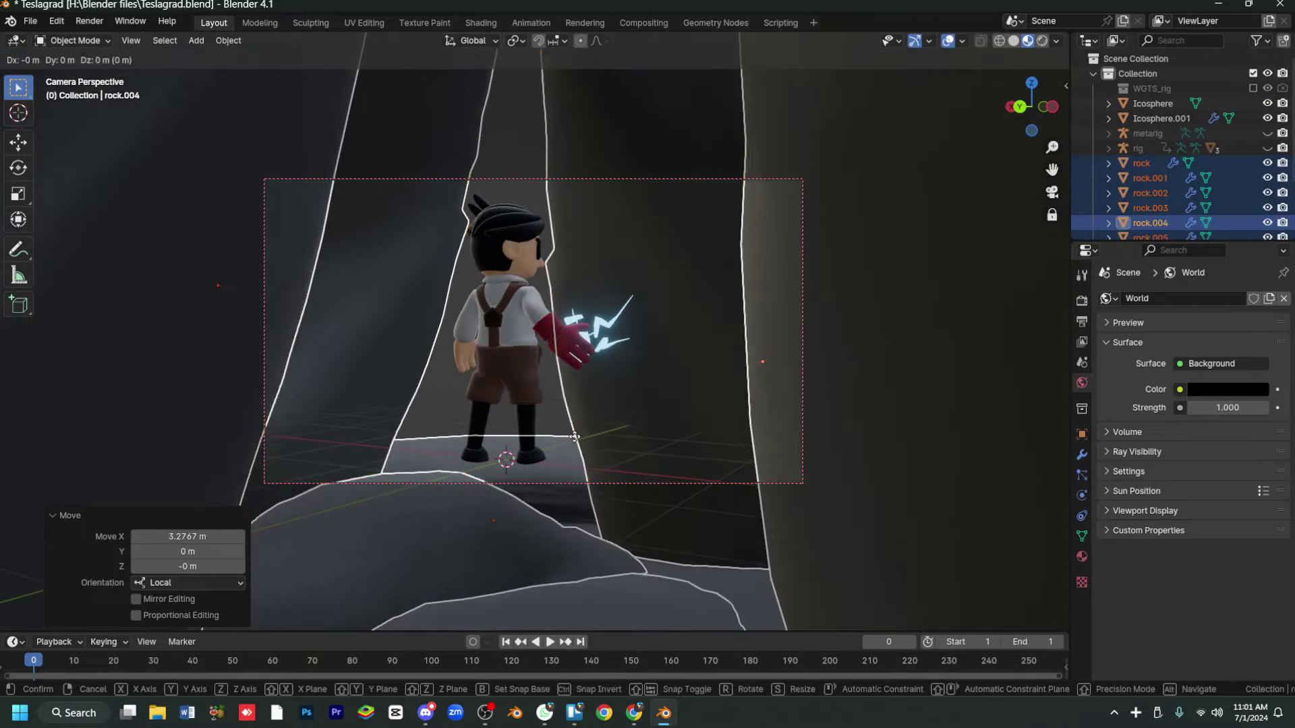
pyautogui.click(703, 342)
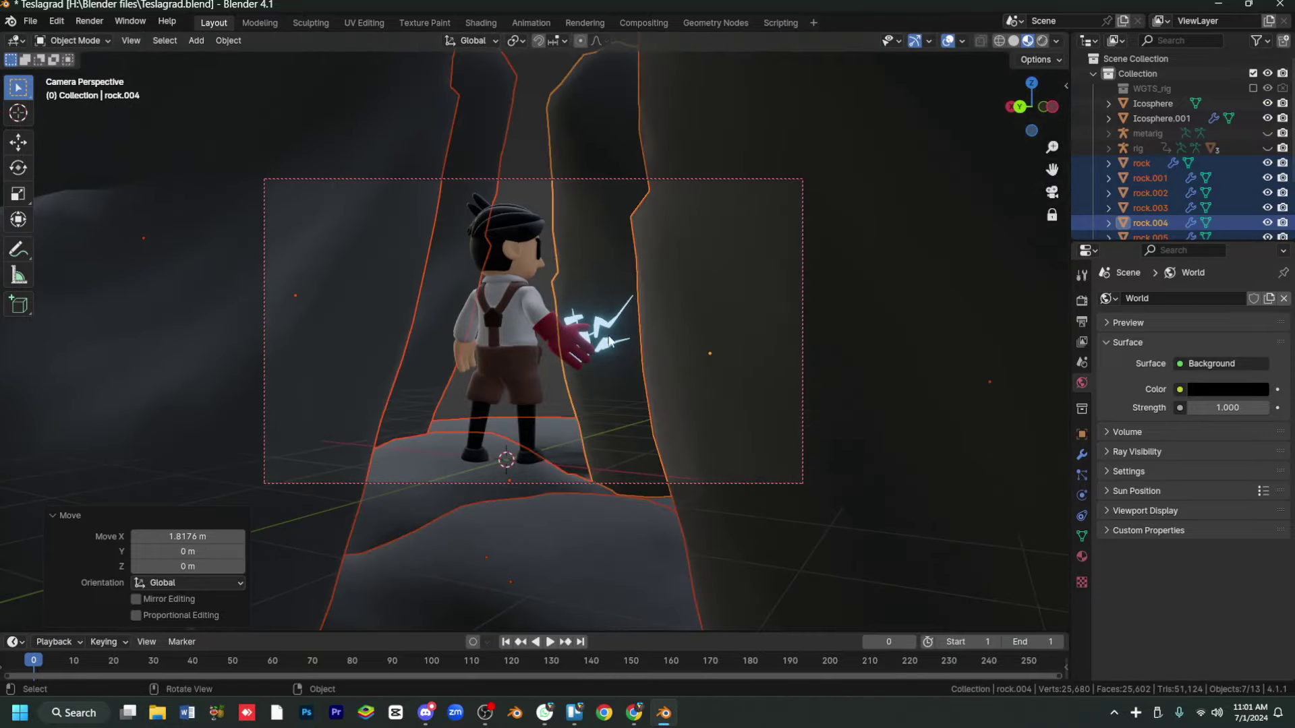
pyautogui.press('s')
pyautogui.click(508, 470)
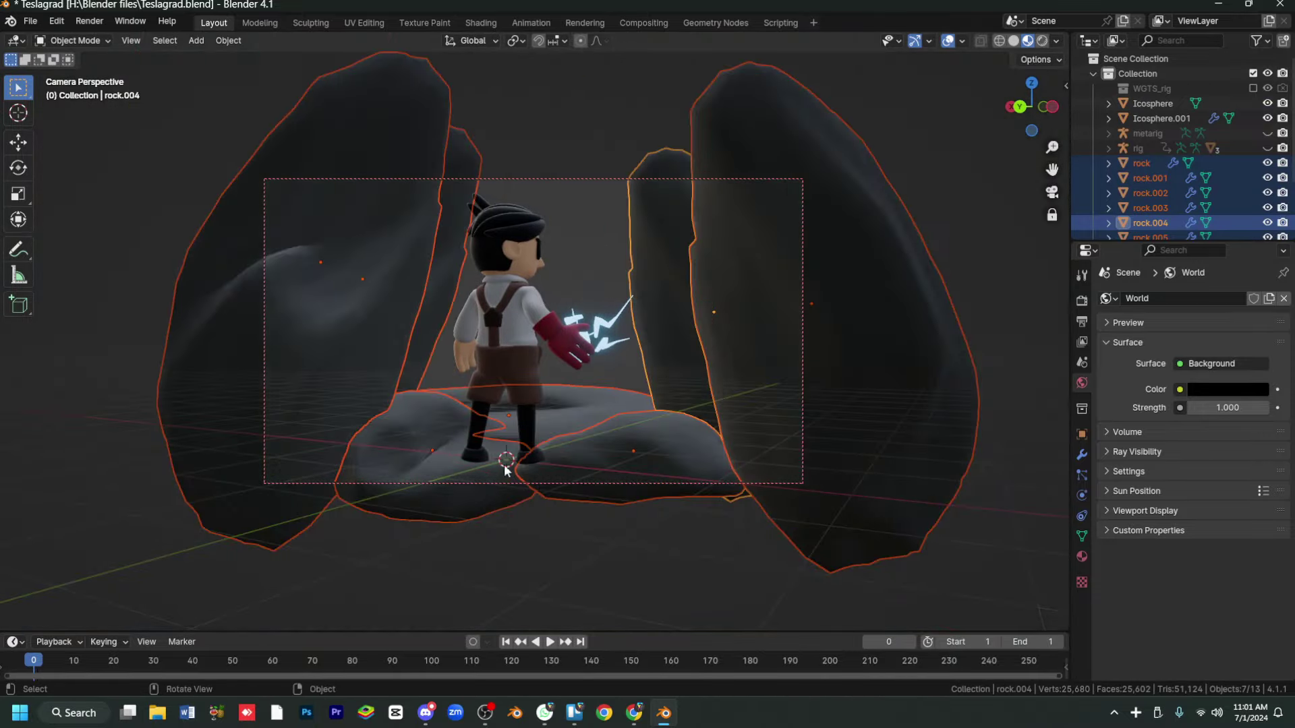
# Move the rocks closer to the character from top view, then deselect and preview rendered.
pyautogui.press('KP_0')
pyautogui.press('KP_7')
pyautogui.press('g')
pyautogui.click(645, 469)
pyautogui.press('KP_0')
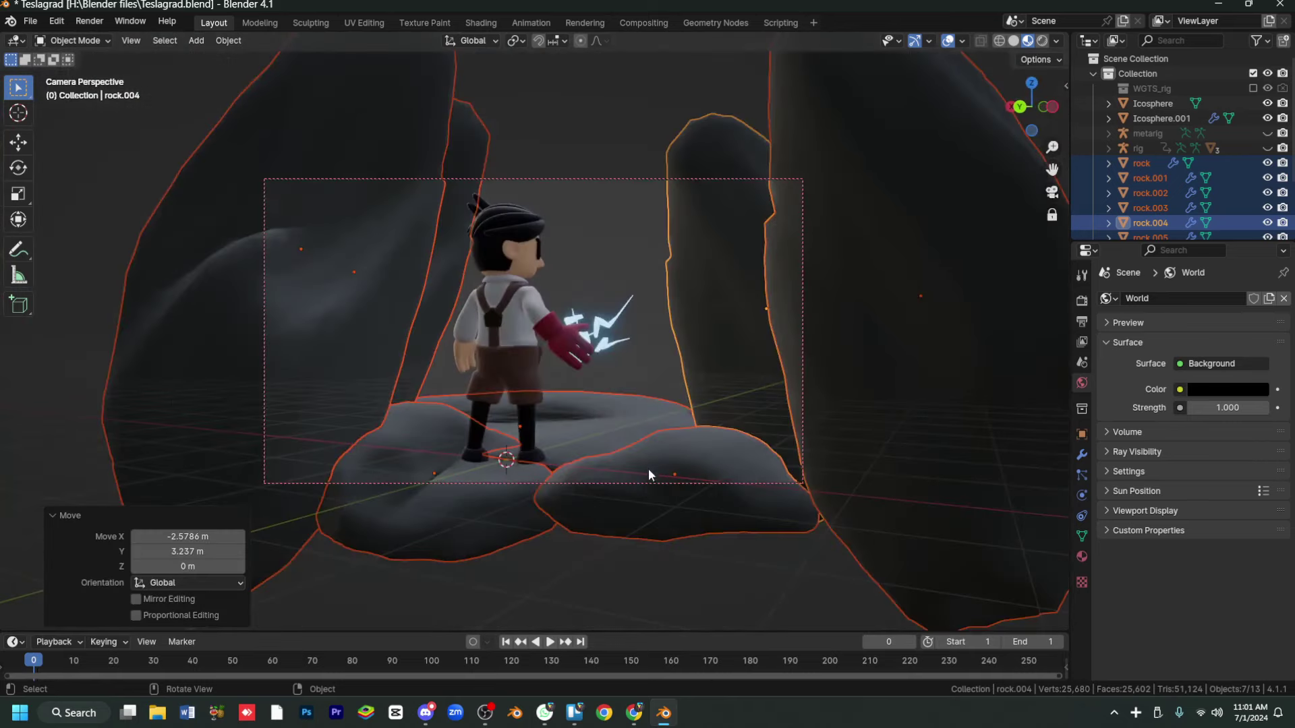
pyautogui.hotkey('alt', 'a')
pyautogui.press('z')
pyautogui.click(548, 122)
pyautogui.hotkey('shift', 'a')
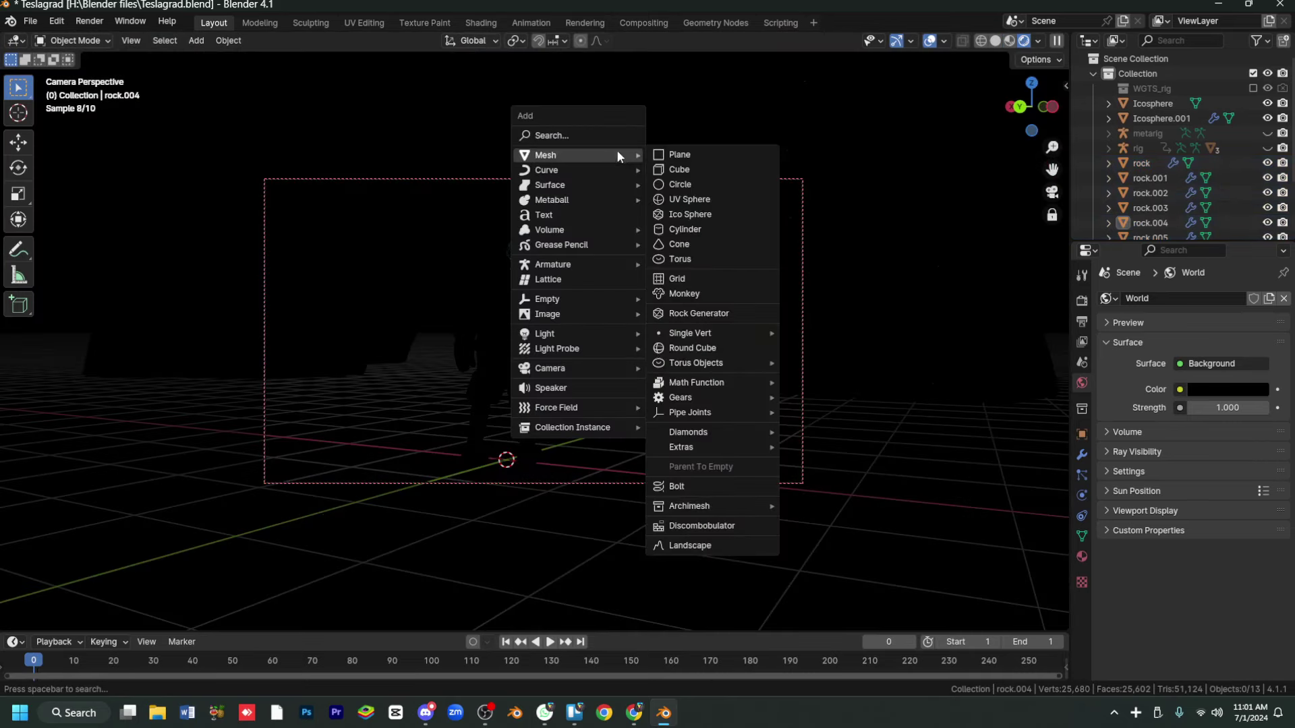
# Add a Sun light, try its type and power settings, then delete it.
pyautogui.click(675, 351)
pyautogui.press('g')
pyautogui.press('z')
pyautogui.click(661, 297)
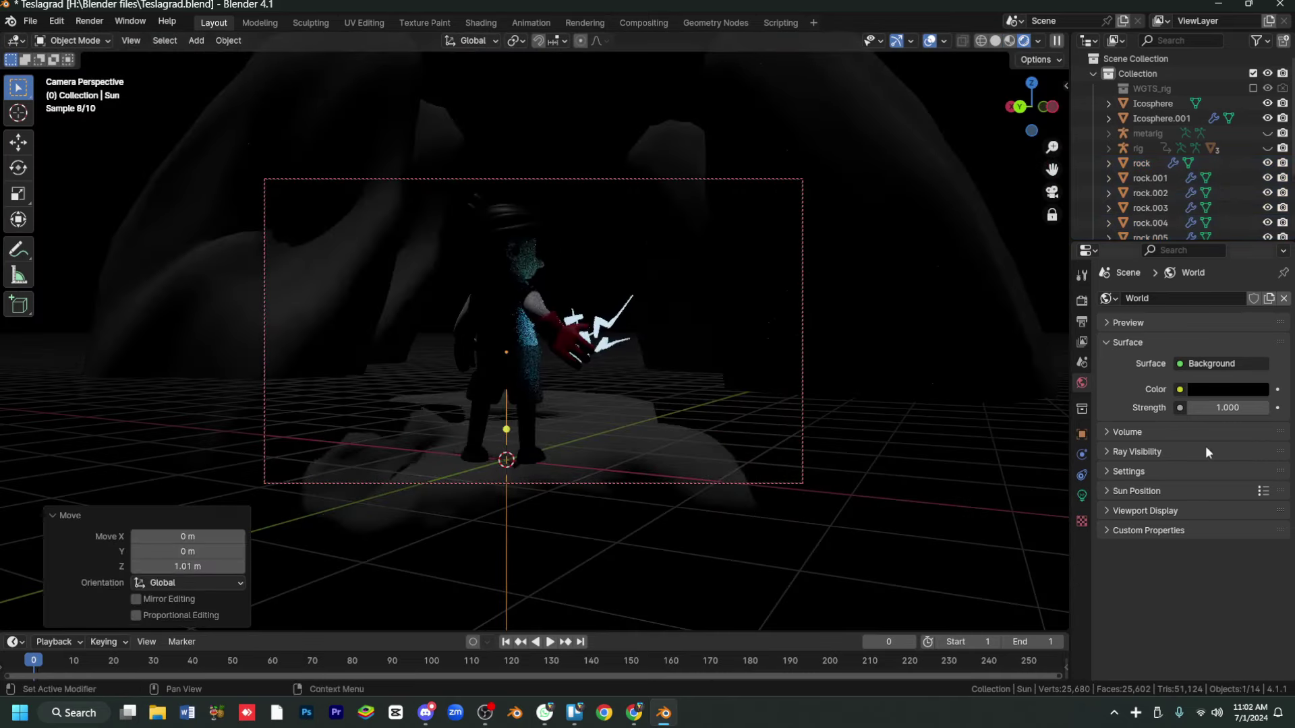
pyautogui.click(1082, 496)
pyautogui.click(1125, 363)
pyautogui.moveTo(1221, 398); pyautogui.dragTo(24, 484)
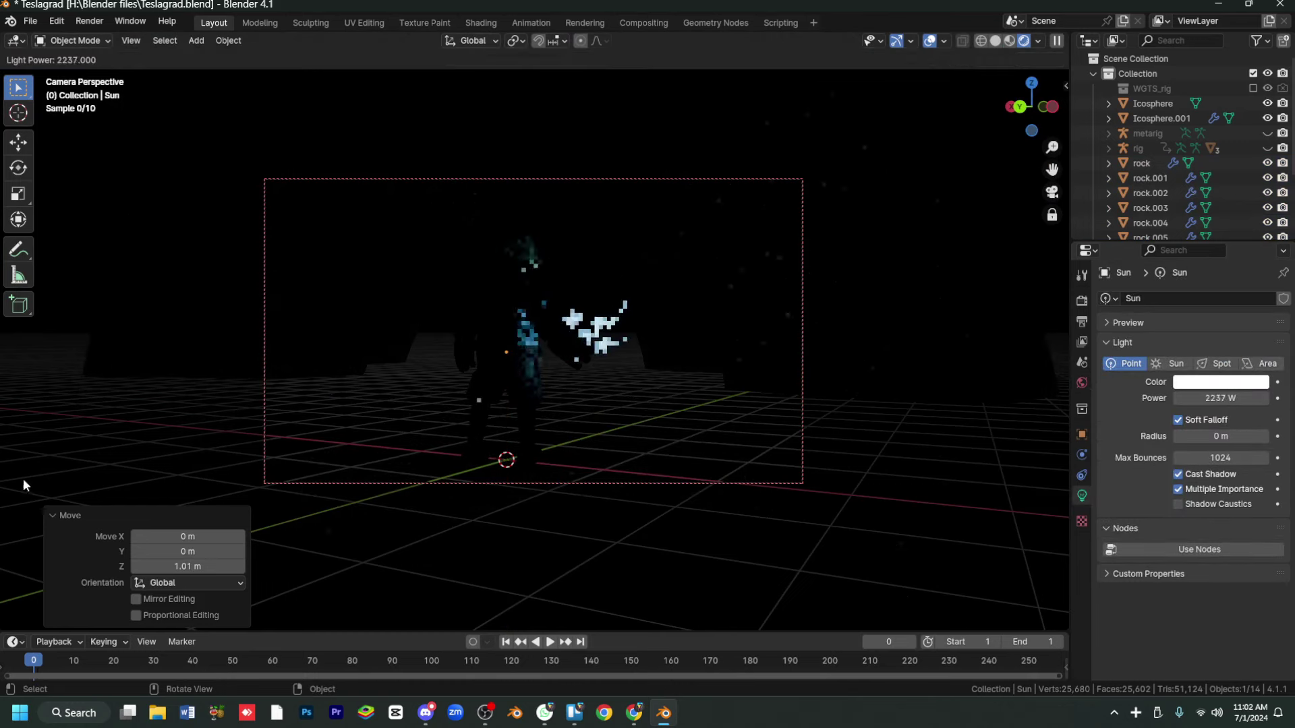
pyautogui.press('Escape')
pyautogui.scroll(-5, 1171, 193)
pyautogui.click(1135, 179)
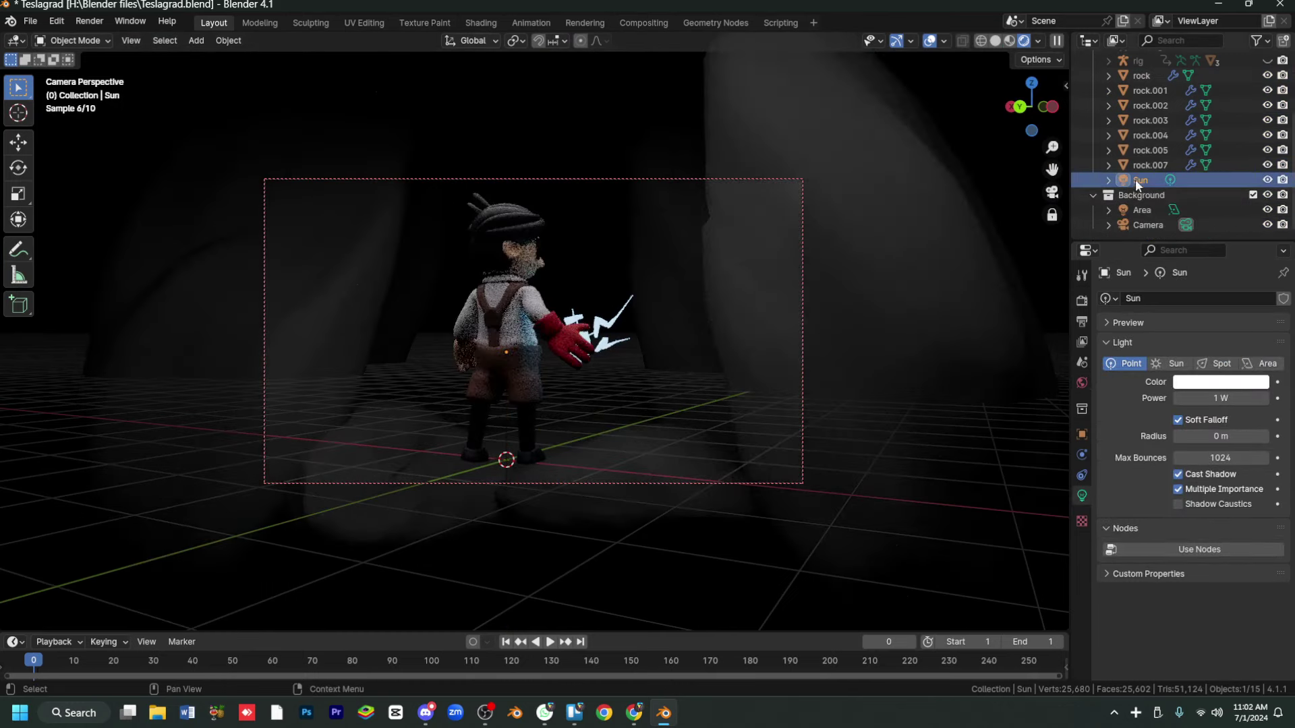
pyautogui.press('Delete')
pyautogui.click(1142, 210)
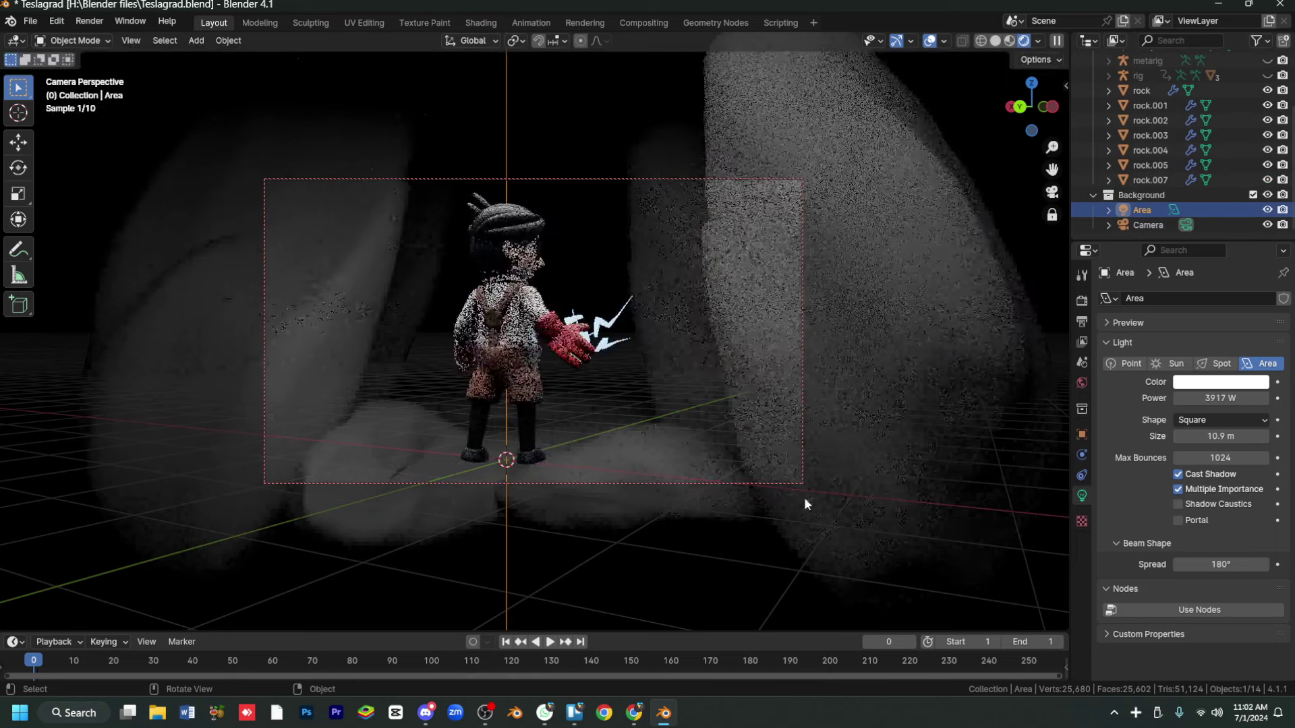
# Darken the rock material's base colour and lower its roughness to 0.705.
pyautogui.click(805, 504)
pyautogui.click(1227, 452)
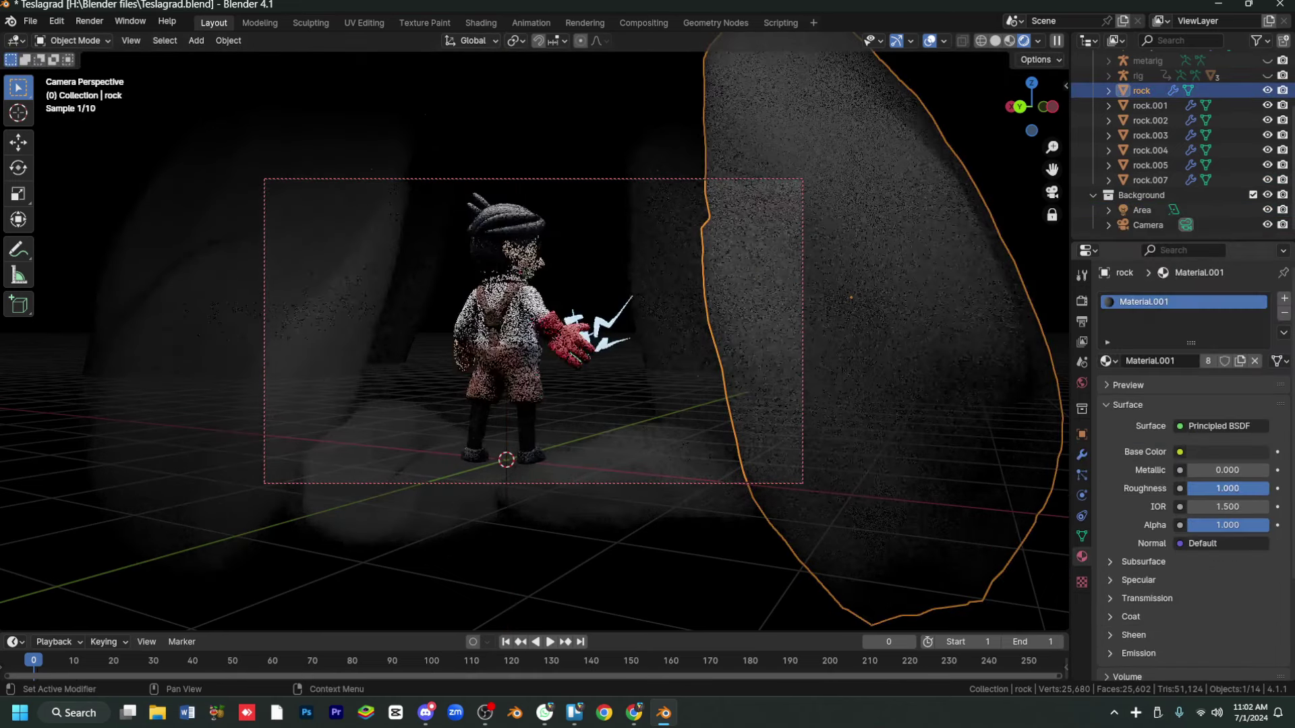
pyautogui.moveTo(1227, 488); pyautogui.dragTo(1204, 488)
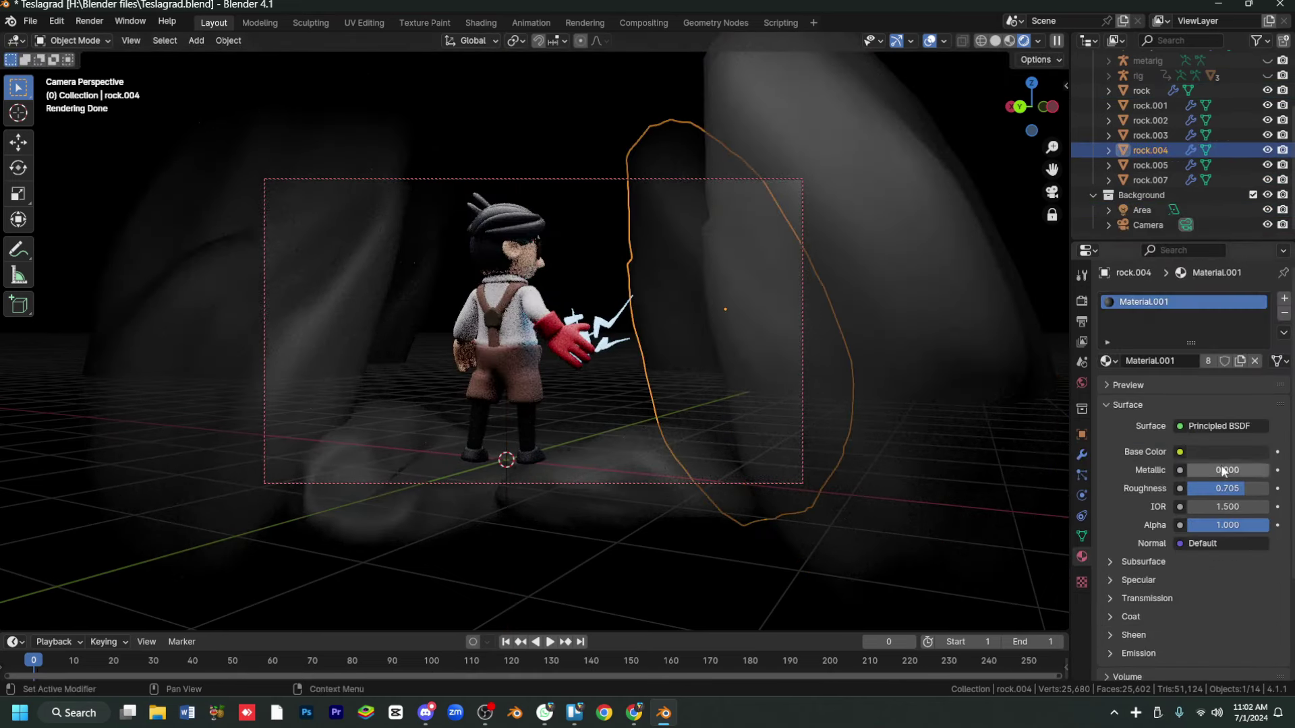
# Turn the Area light into a dimmer point light and move it along Y.
pyautogui.click(1142, 210)
pyautogui.press('g')
pyautogui.click(601, 311)
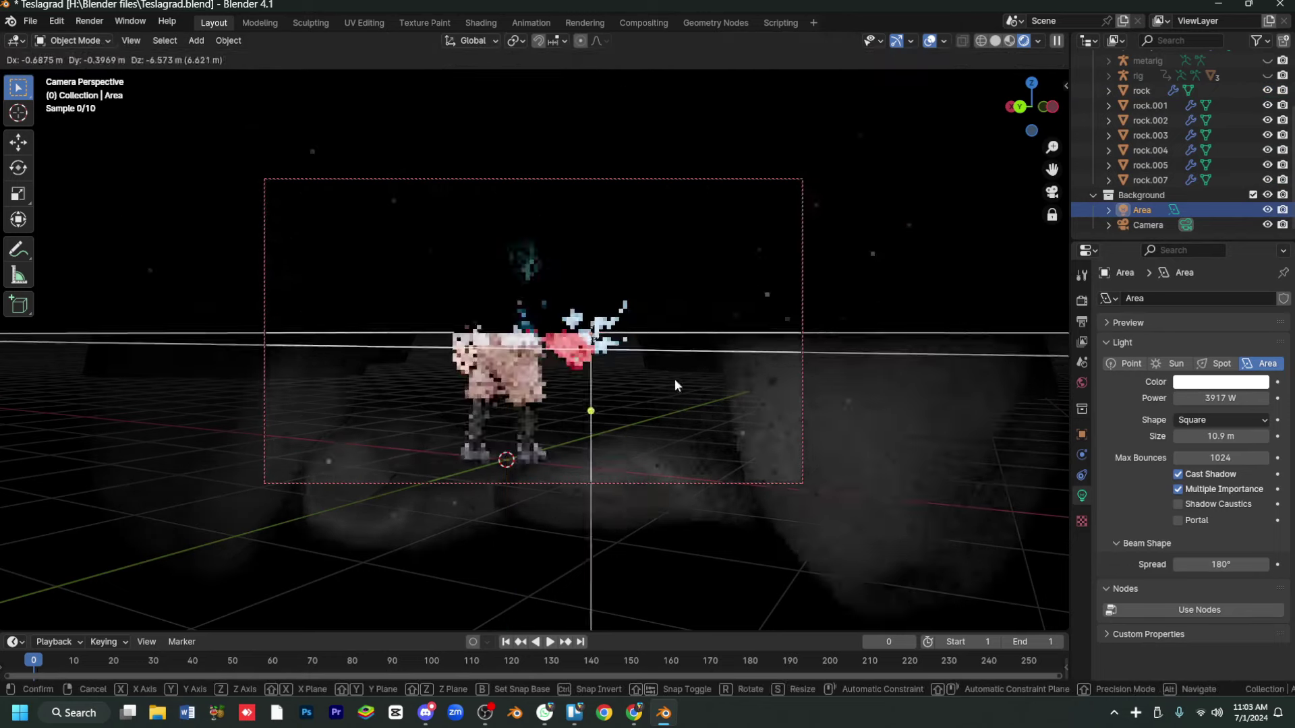
pyautogui.press('s')
pyautogui.press('Escape')
pyautogui.click(1124, 364)
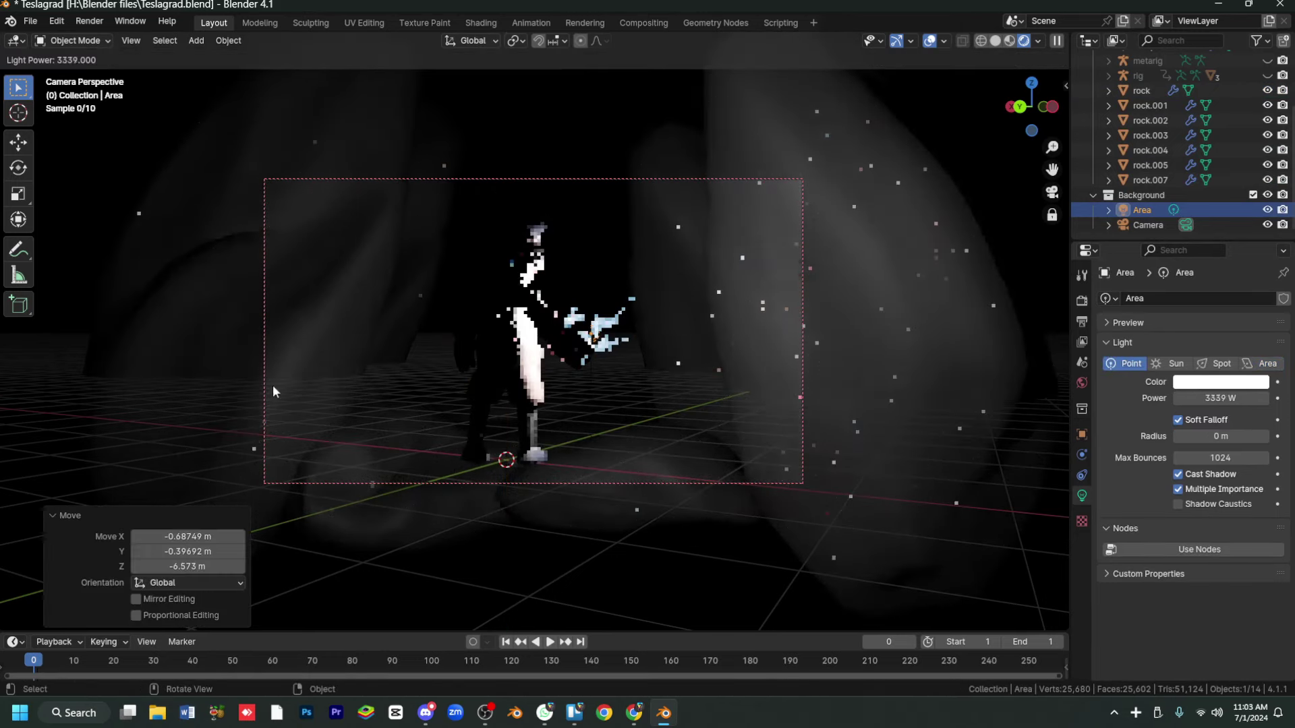
pyautogui.press('g')
pyautogui.press('y')
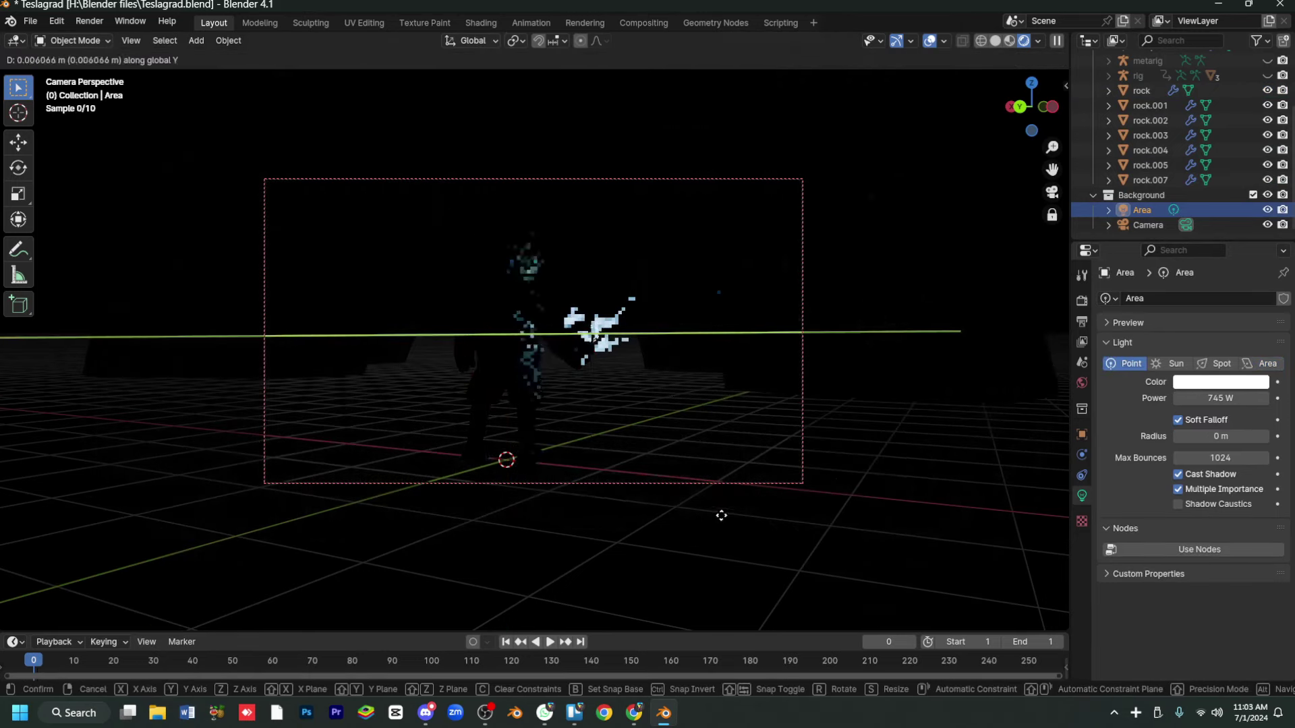
pyautogui.click(720, 514)
# Select the lightning object and bring up the render settings.
pyautogui.click(597, 327)
pyautogui.click(1082, 300)
pyautogui.scroll(-5, 1204, 479)
# Set the Color Management display device to Rec.1886.
pyautogui.click(1152, 677)
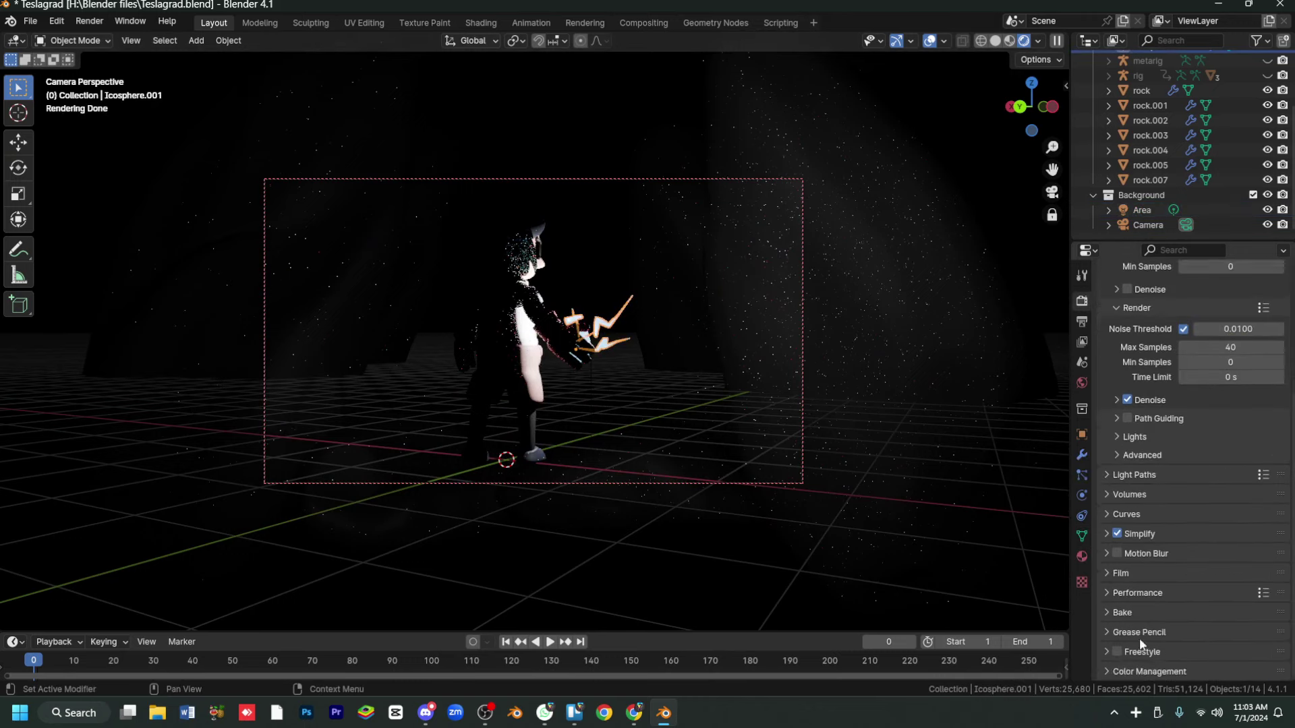
pyautogui.scroll(-5, 1157, 647)
pyautogui.click(1226, 538)
pyautogui.click(1228, 593)
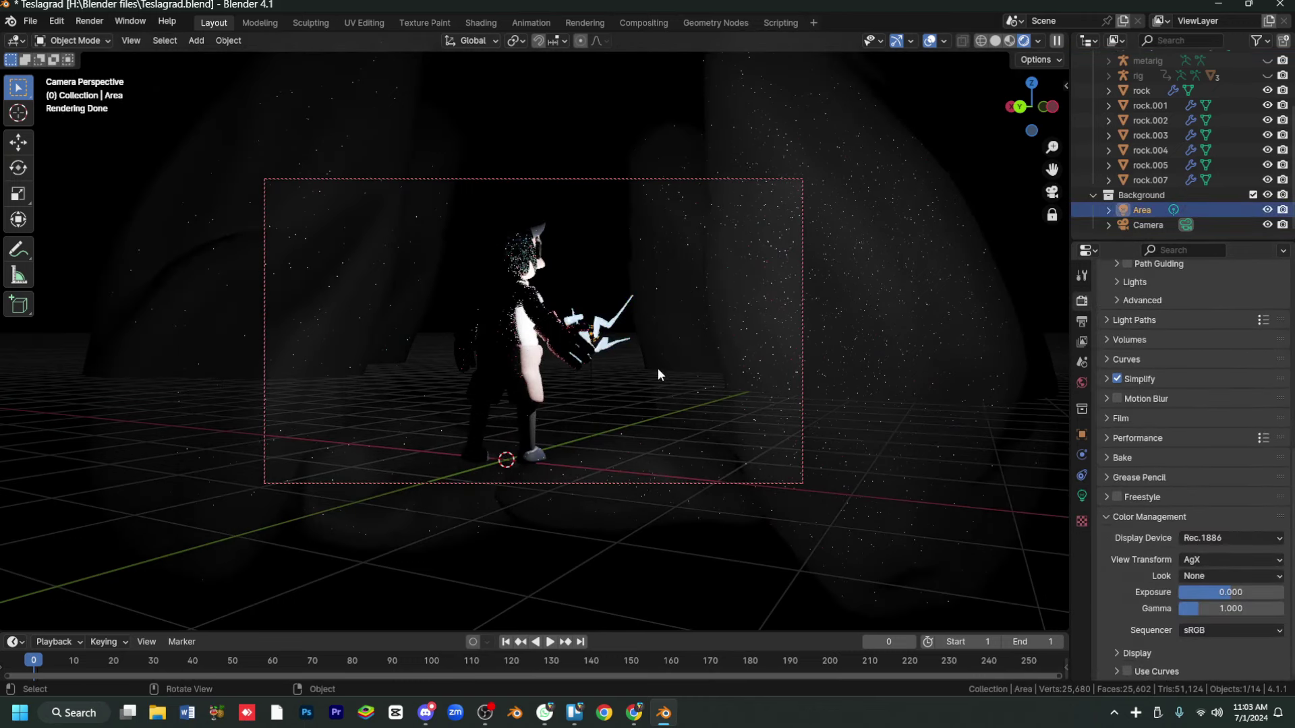
# Move the Area light right and place a duplicate, Area.001, upper left of the character.
pyautogui.press('g')
pyautogui.click(808, 347)
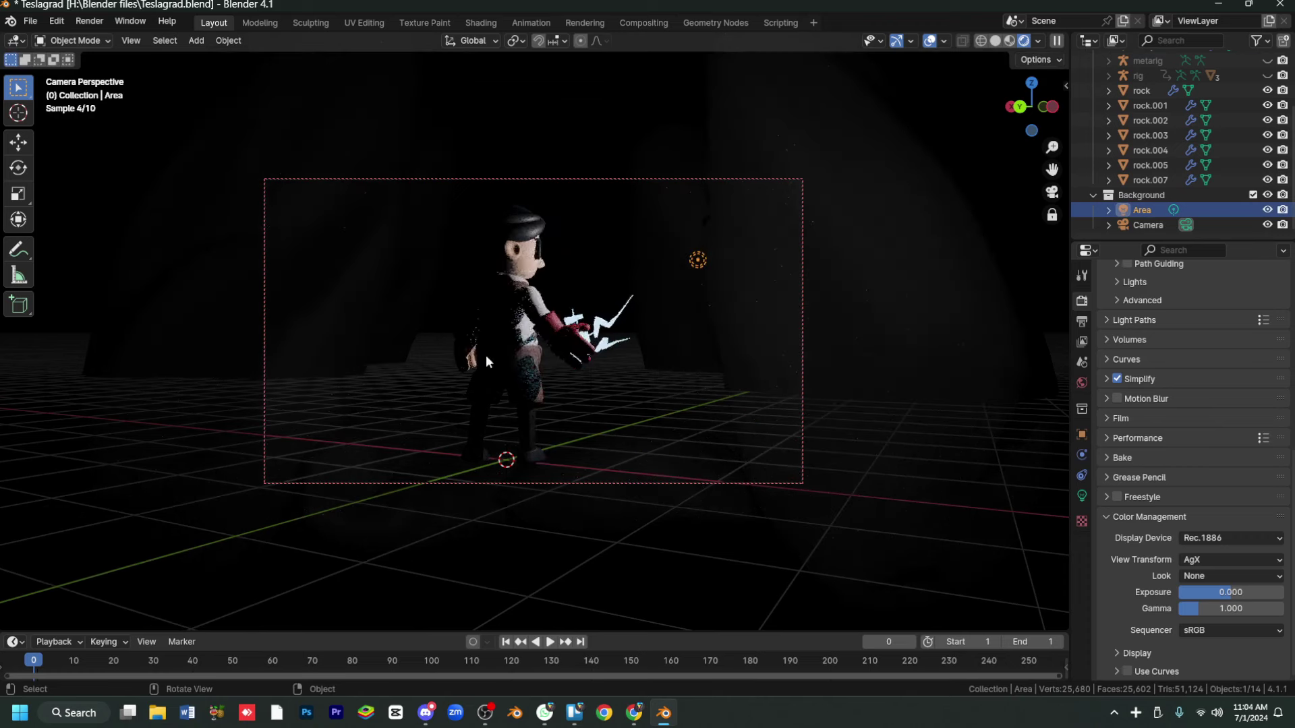
pyautogui.hotkey('shift', 'd')
pyautogui.click(101, 356)
pyautogui.press('g')
pyautogui.press('y')
pyautogui.click(305, 338)
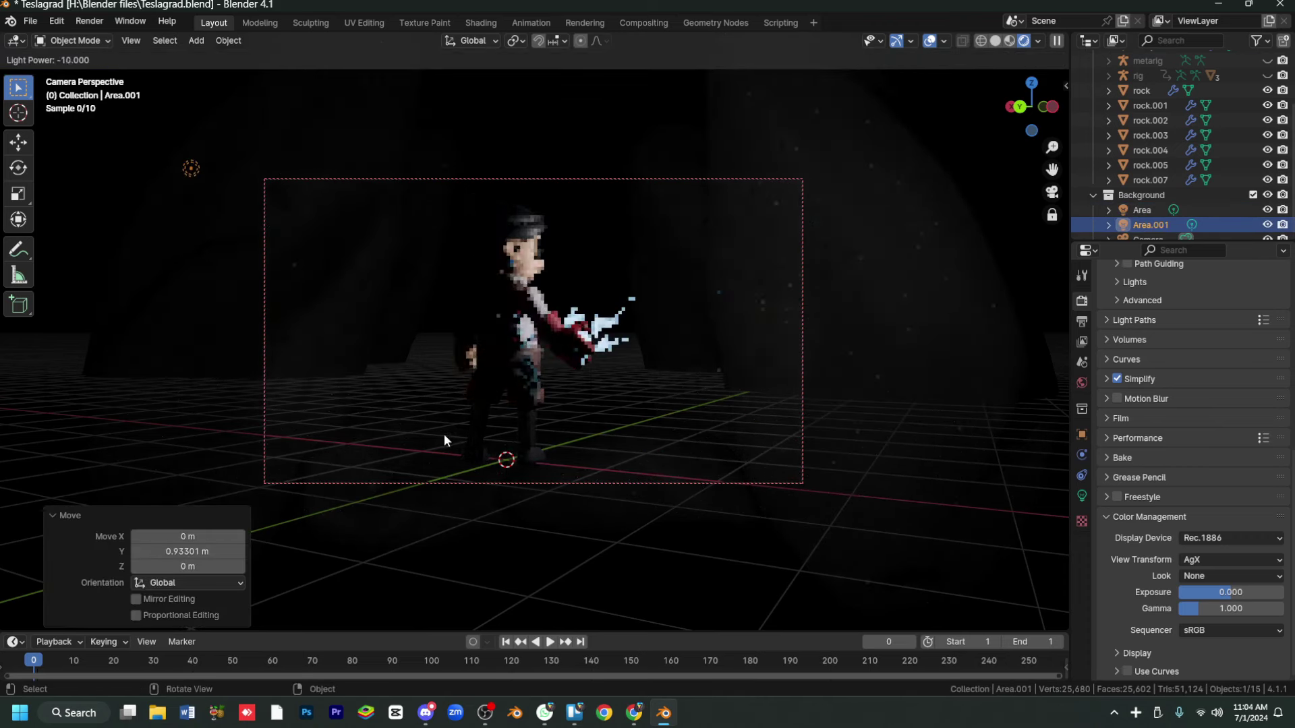
pyautogui.click(506, 443)
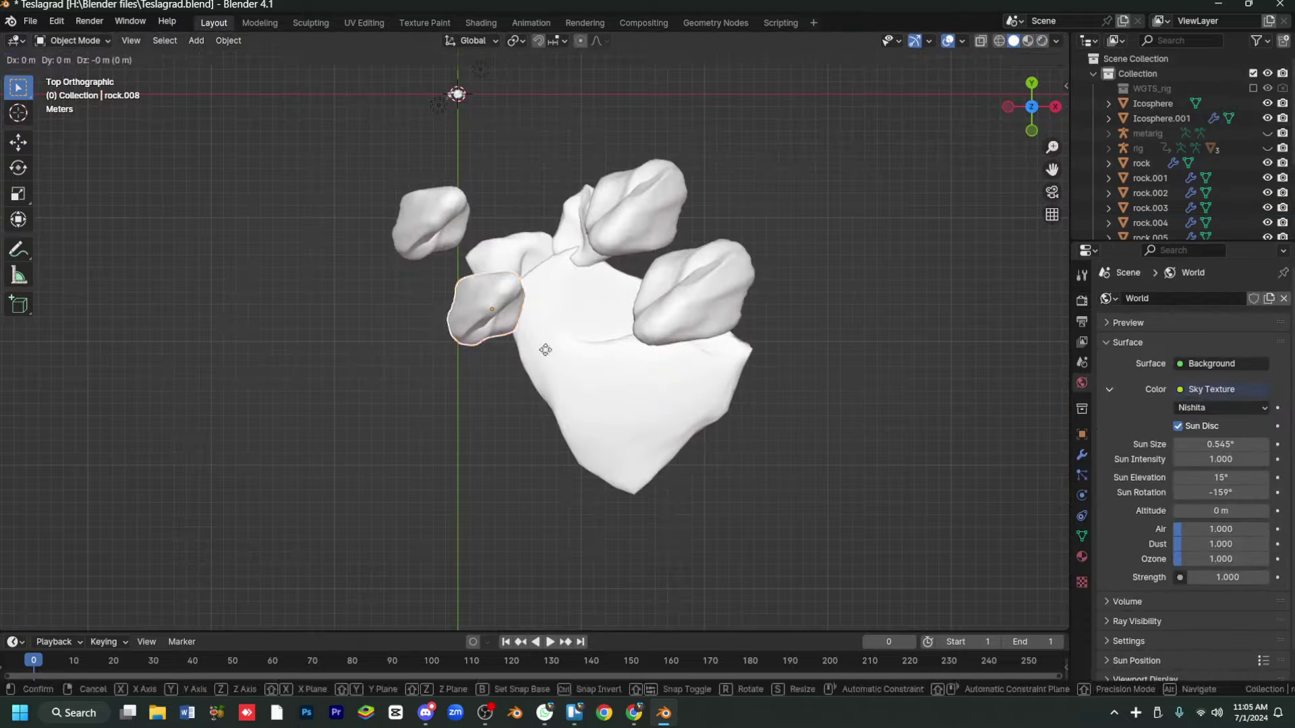
# Place the copied rock low beside the cave floor and rotate it twice.
pyautogui.click(626, 419)
pyautogui.press('r')
pyautogui.press('r')
pyautogui.press('r')
pyautogui.click(833, 298)
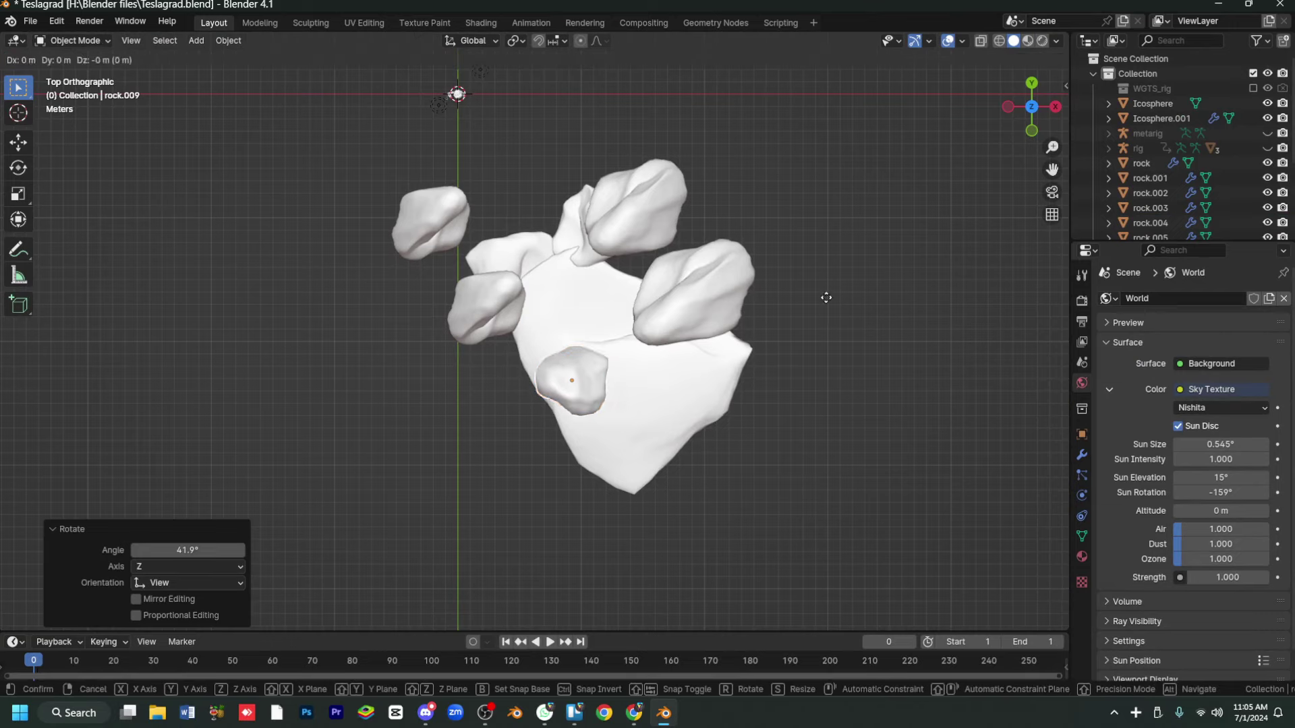
pyautogui.click(695, 459)
pyautogui.press('r')
pyautogui.click(700, 314)
pyautogui.press('KP_0')
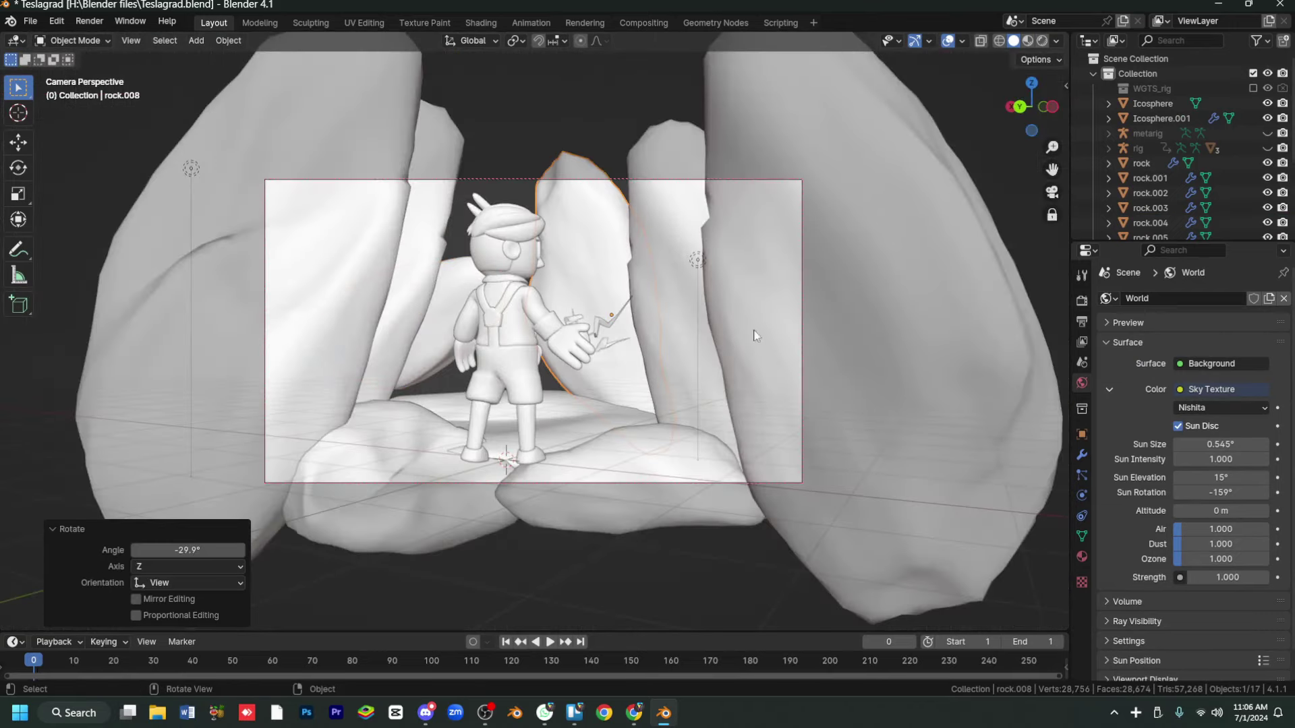
# Duplicate the rock as rock.009, rotate it into place behind the character, and preview rendered.
pyautogui.hotkey('shift', 'd')
pyautogui.rightClick(756, 335)
pyautogui.press('g')
pyautogui.click(709, 431)
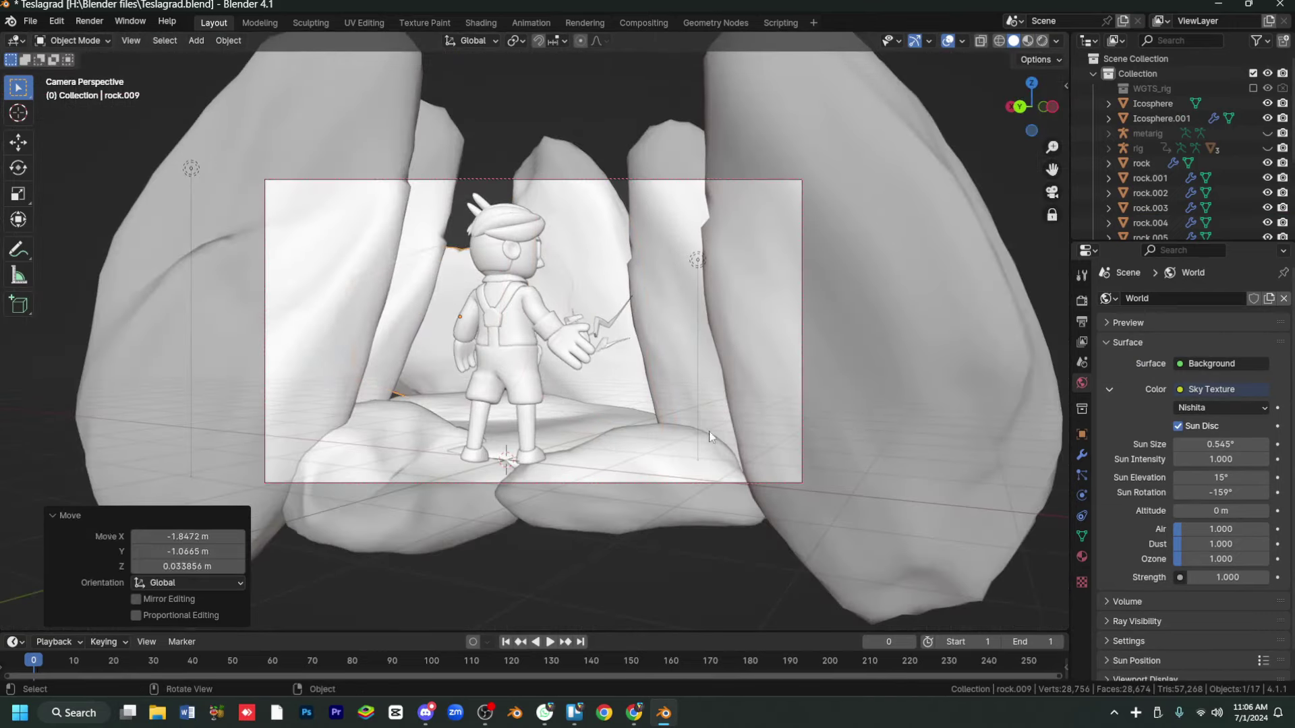
pyautogui.scroll(-3, 1181, 148)
pyautogui.click(1024, 40)
pyautogui.press('r')
pyautogui.click(472, 207)
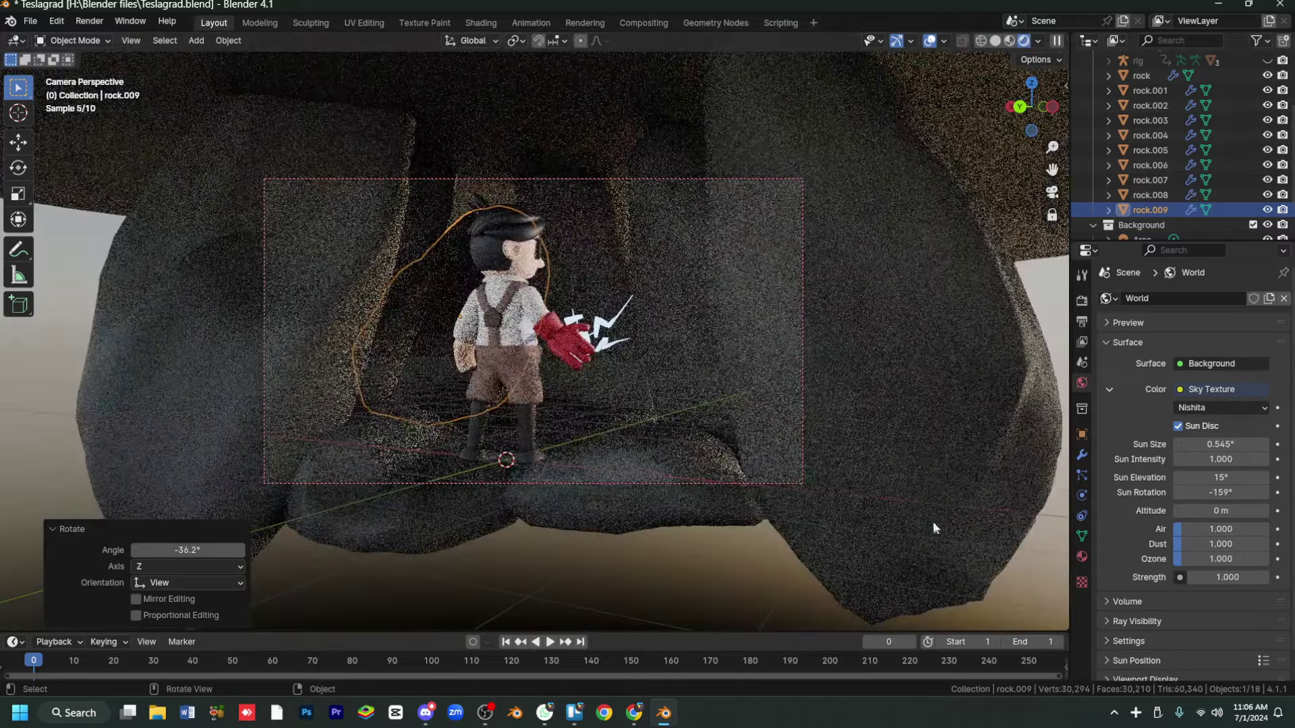